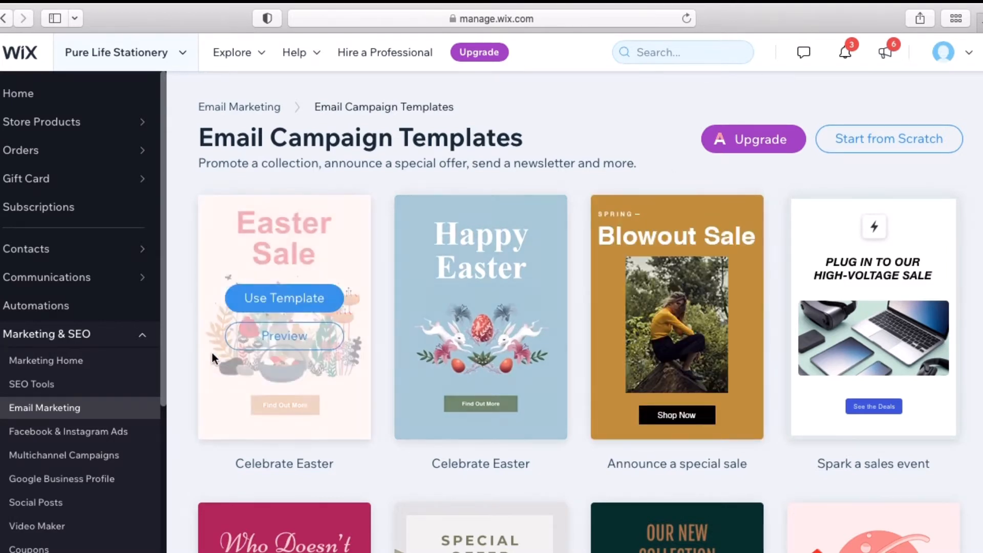
Return to the Email Marketing overview listing recent campaigns, including the 'Happy Easter, Sis!' draft
click(54, 413)
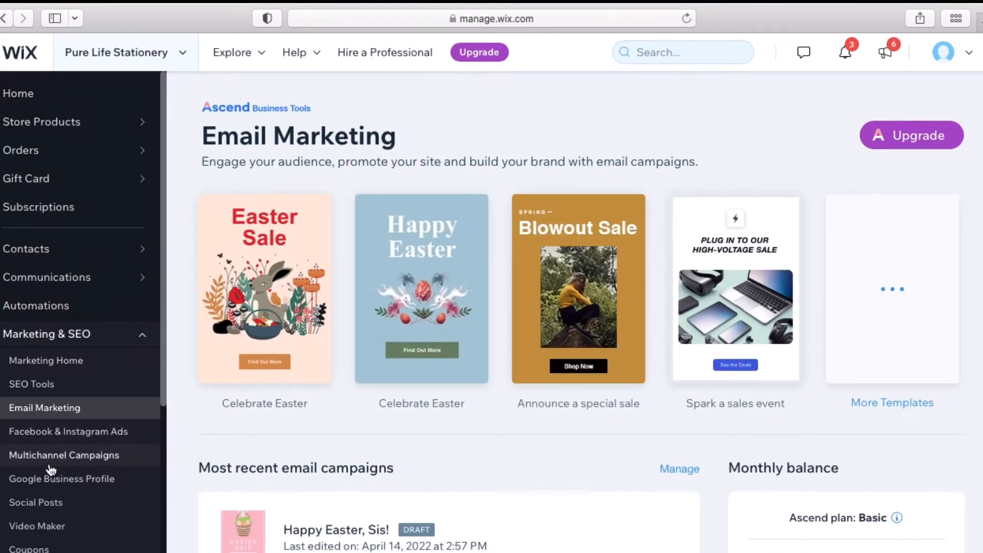
Refold and re-expand Marketing & SEO, then open the More Templates gallery of email designs
click(63, 338)
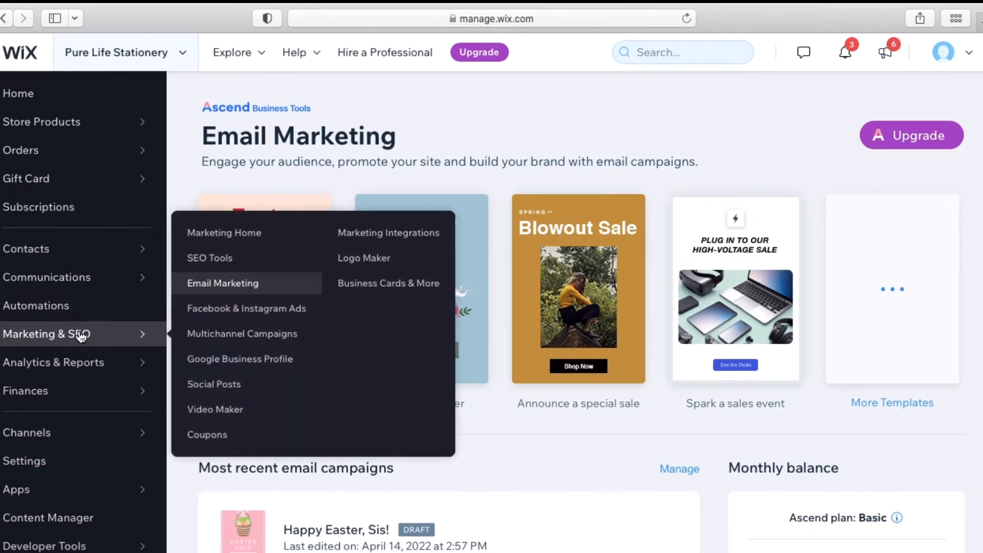
click(80, 335)
scroll(80, 470, down, 3)
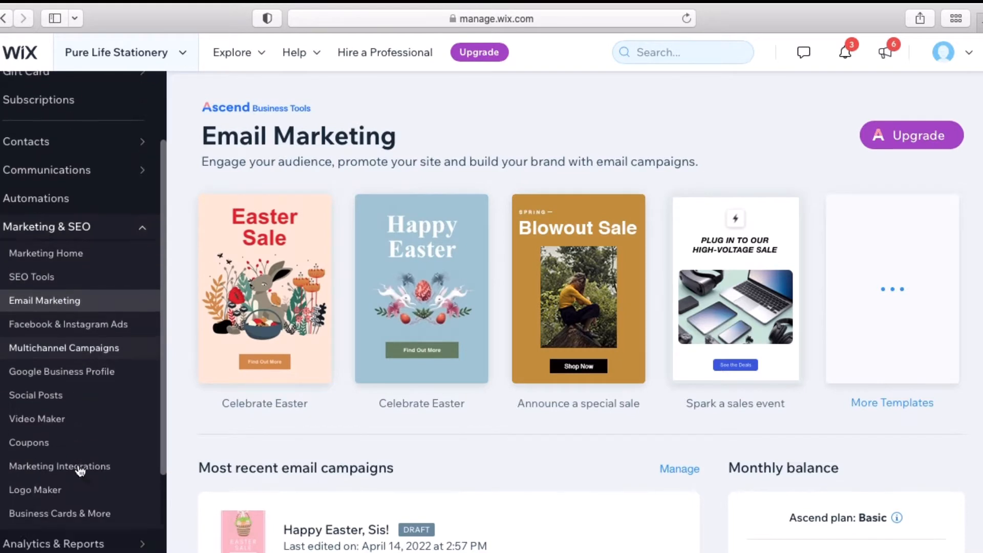
scroll(80, 470, down, 2)
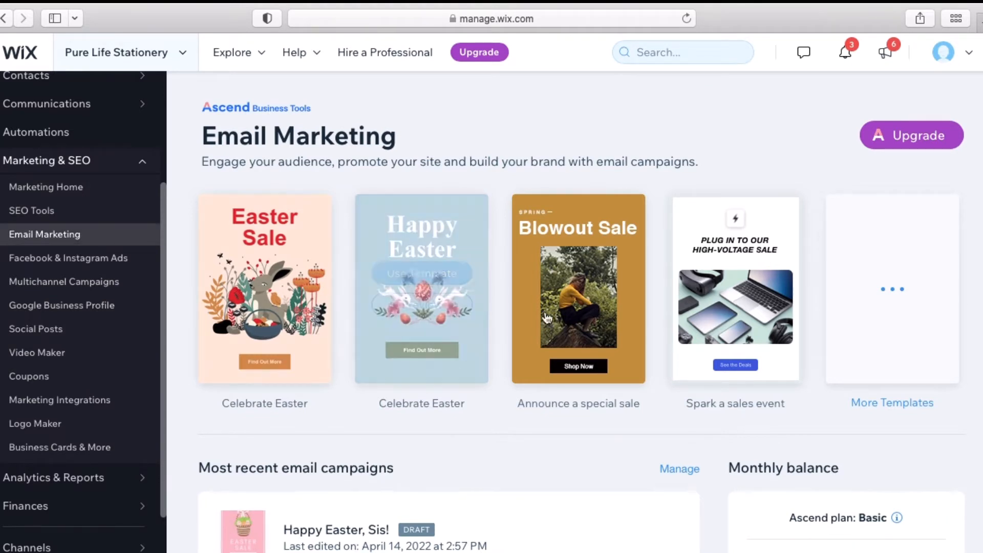
click(873, 404)
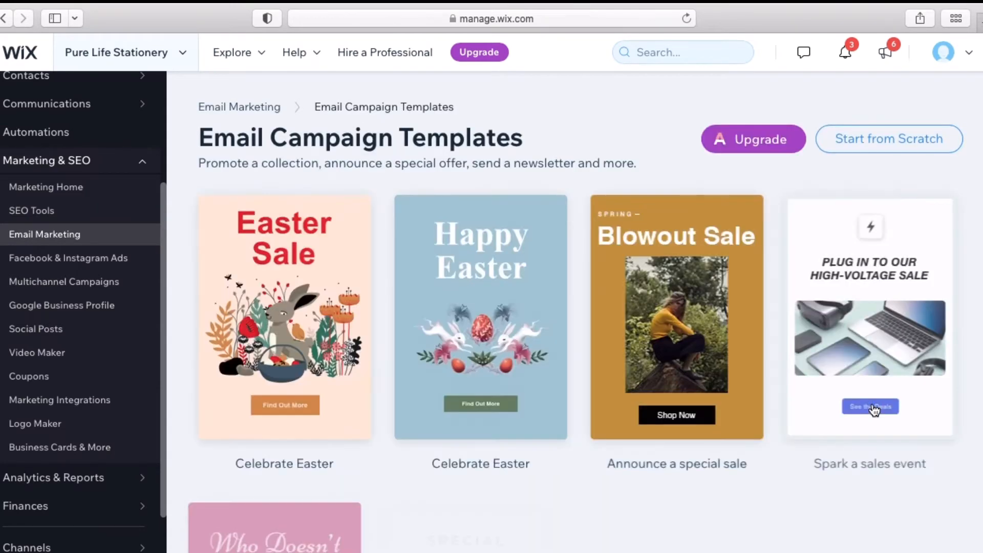
scroll(890, 508, down, 10)
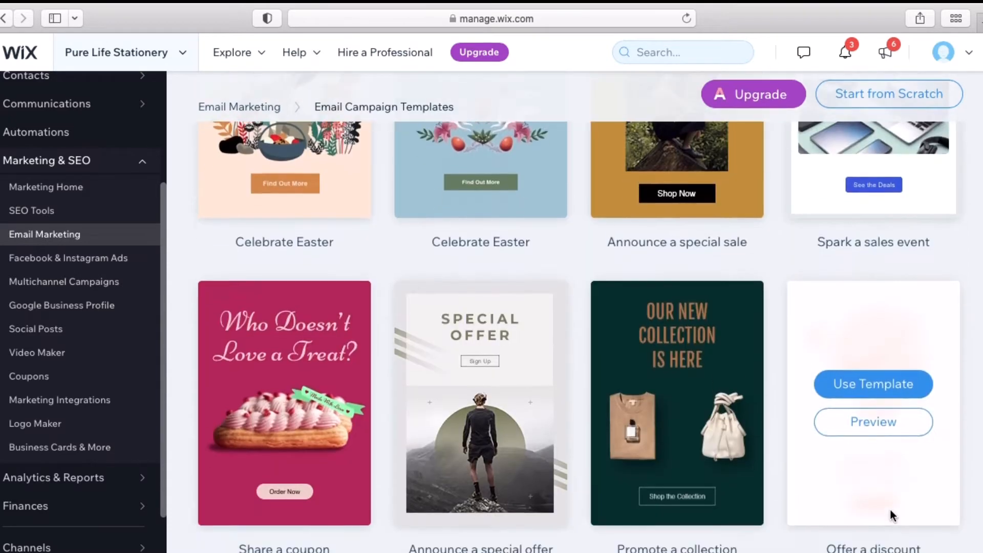
scroll(889, 509, down, 10)
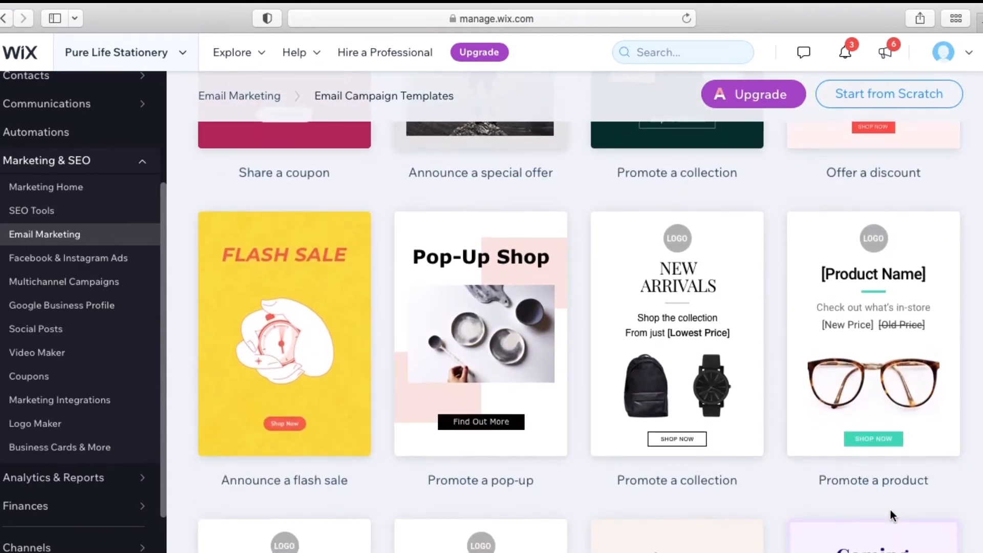
scroll(890, 514, down, 5)
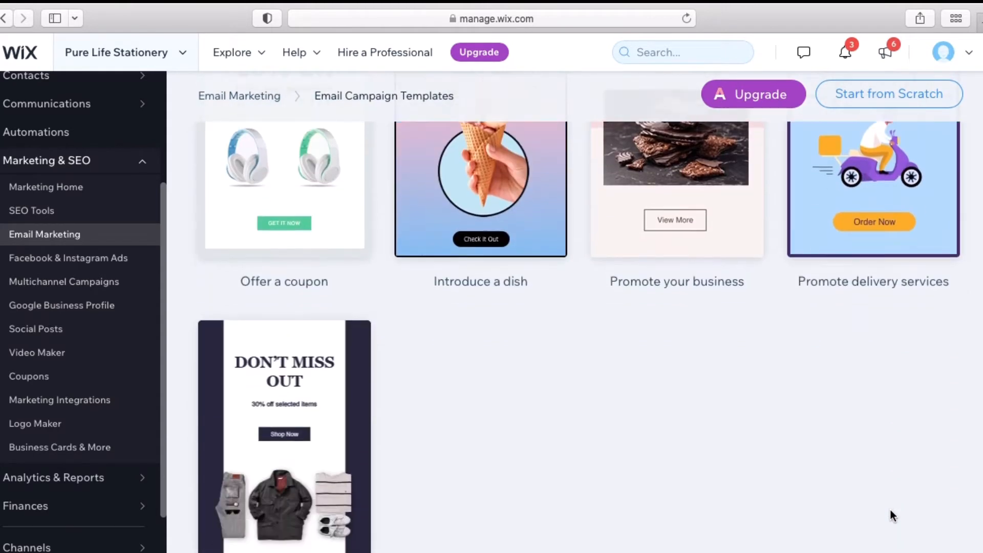
scroll(890, 514, up, 11)
scroll(890, 508, up, 8)
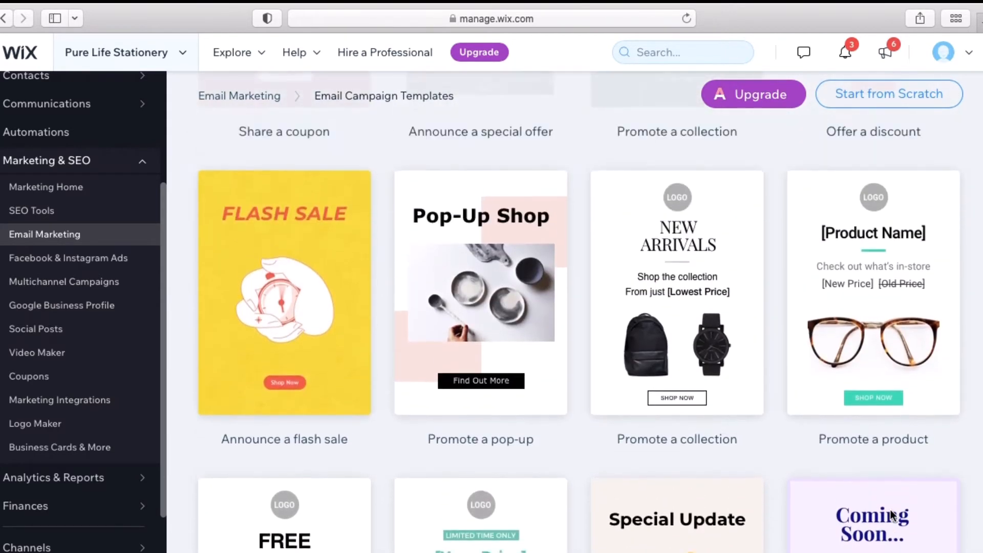
scroll(889, 508, up, 1)
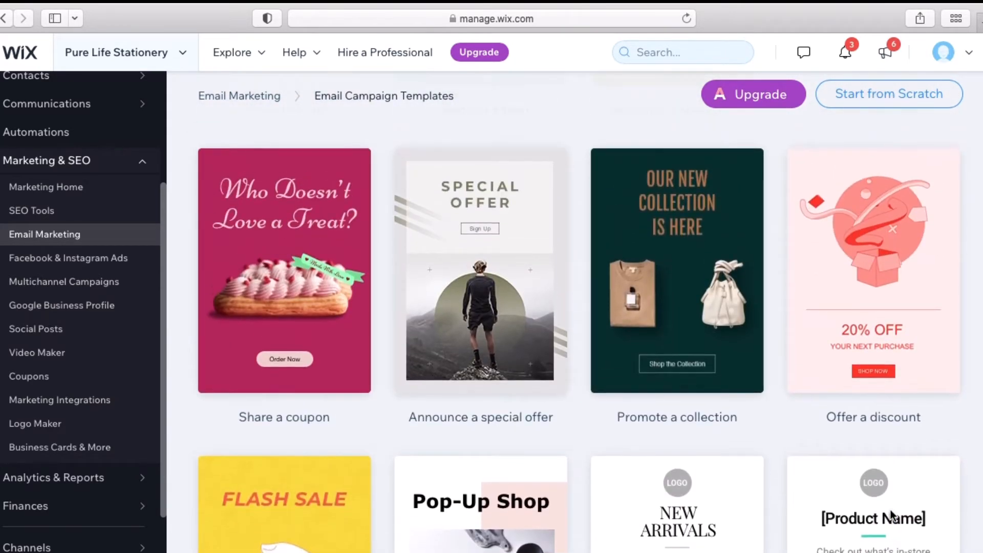
mouse_move(889, 508)
scroll(889, 508, up, 7)
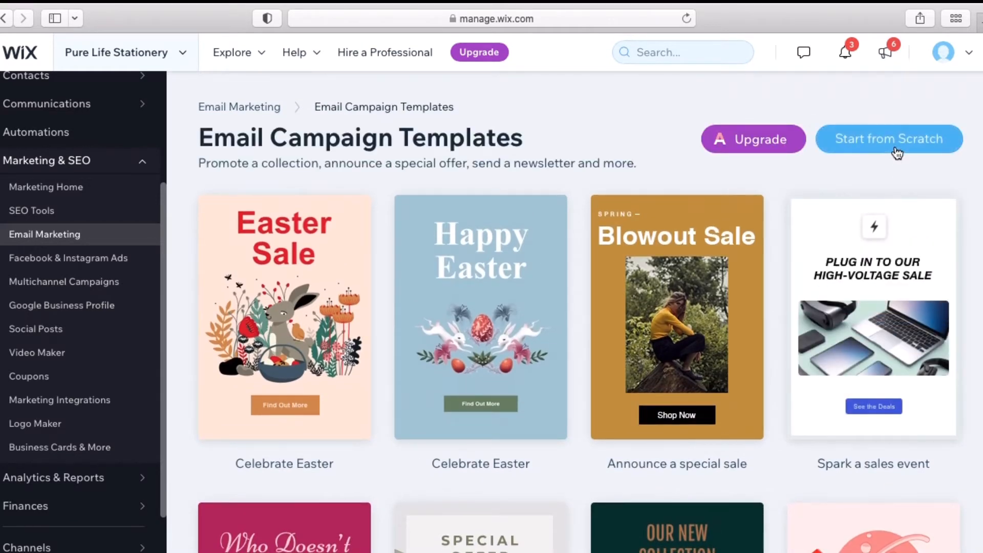
Start a blank campaign with Start from Scratch and select its mountain placeholder image
click(896, 149)
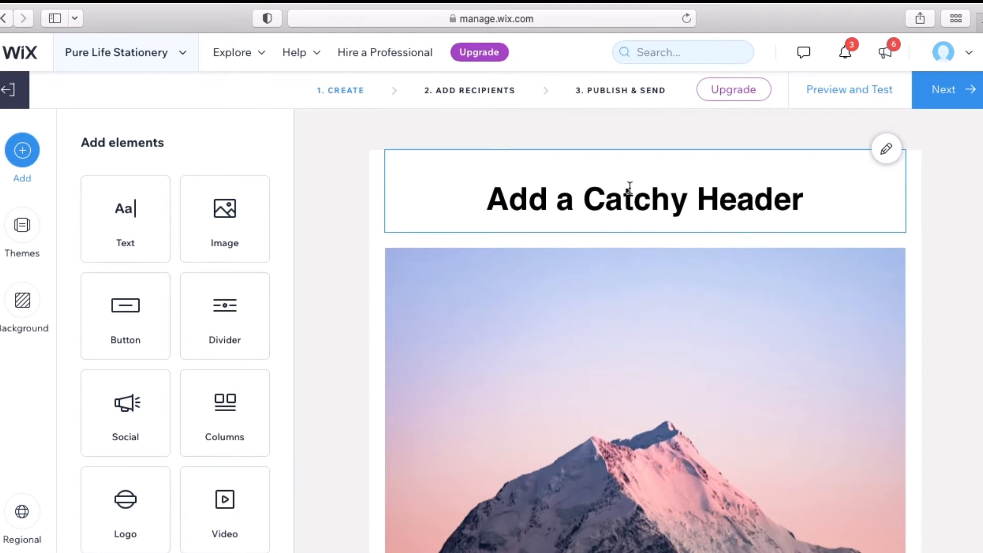
click(605, 496)
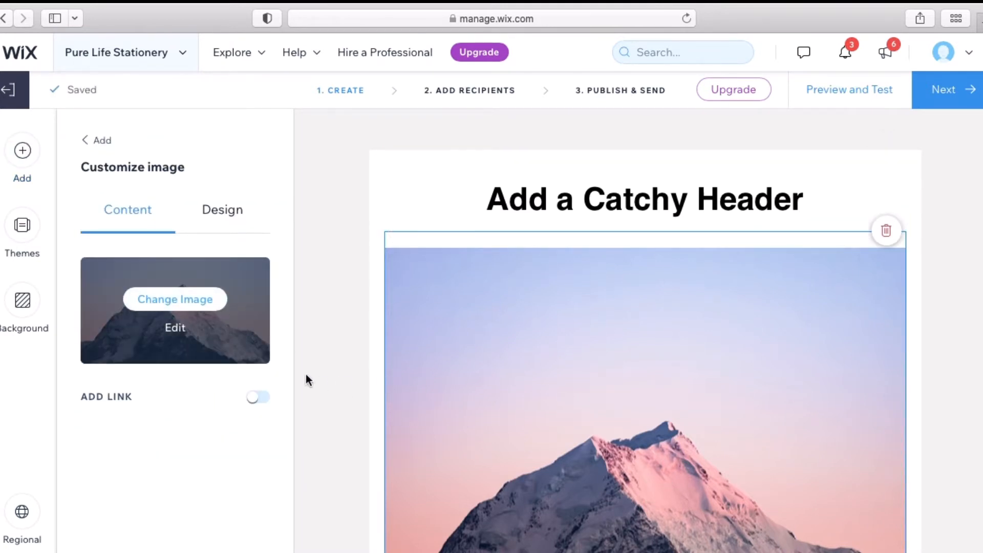
Swap the mountain picture for the uploaded 'Email - Easter 5' Easter sale basket graphic
click(200, 301)
click(157, 144)
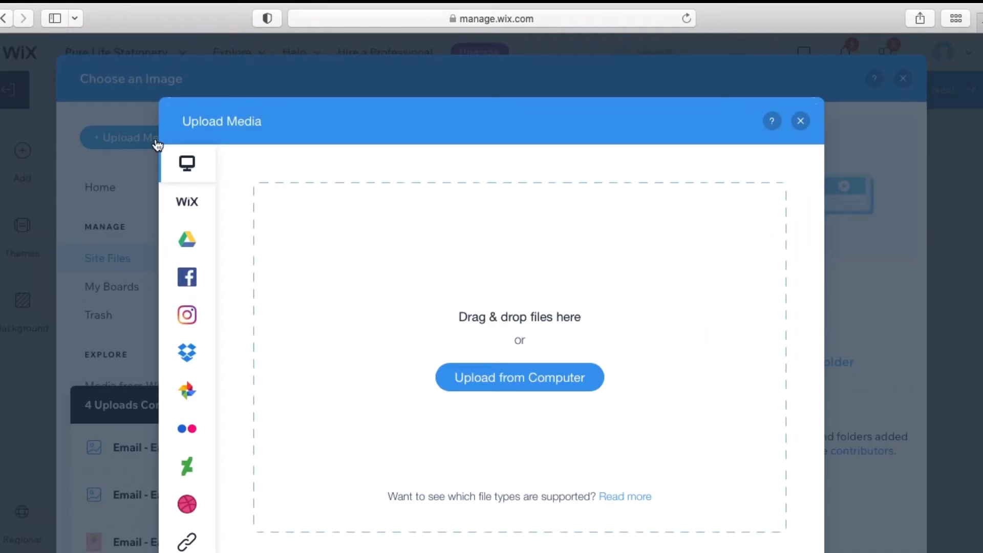
click(559, 377)
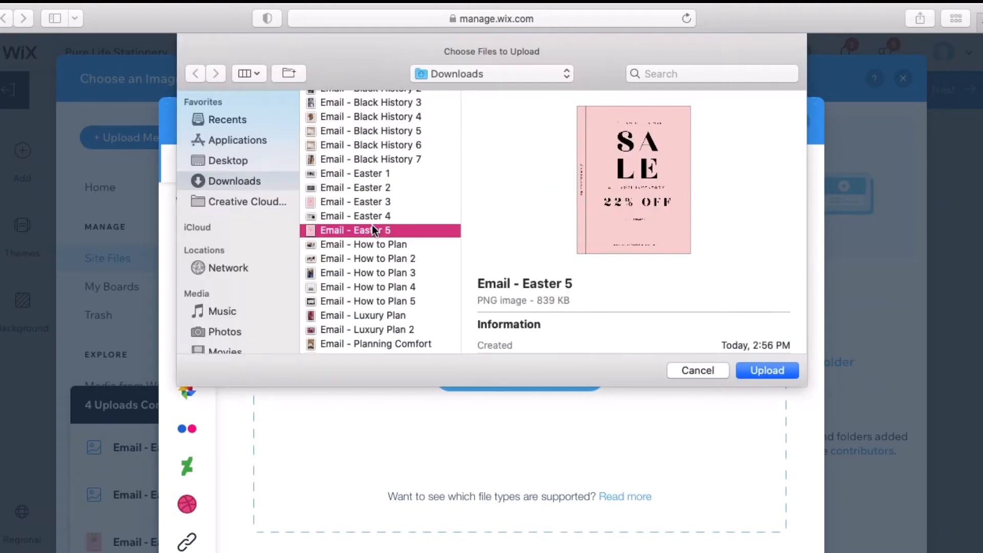
click(767, 371)
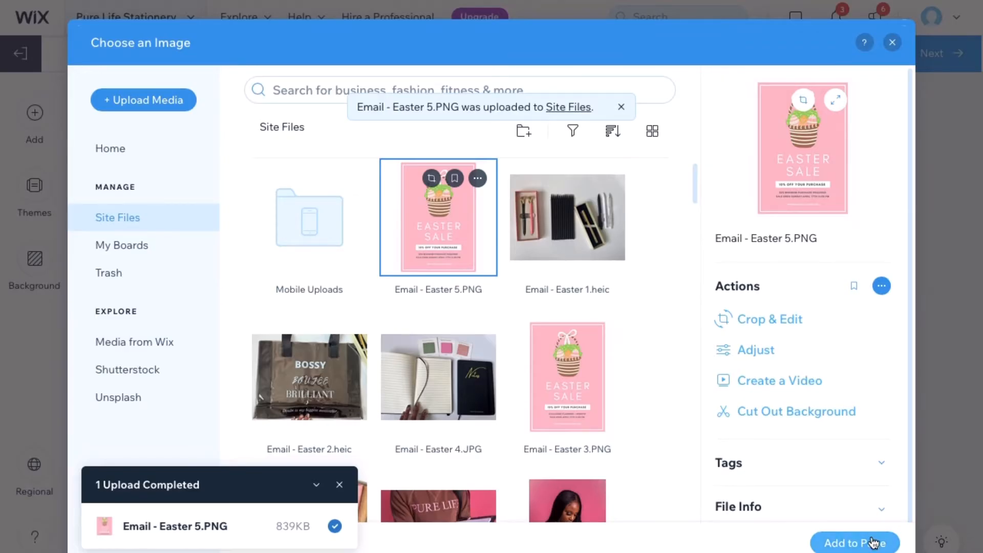
click(873, 542)
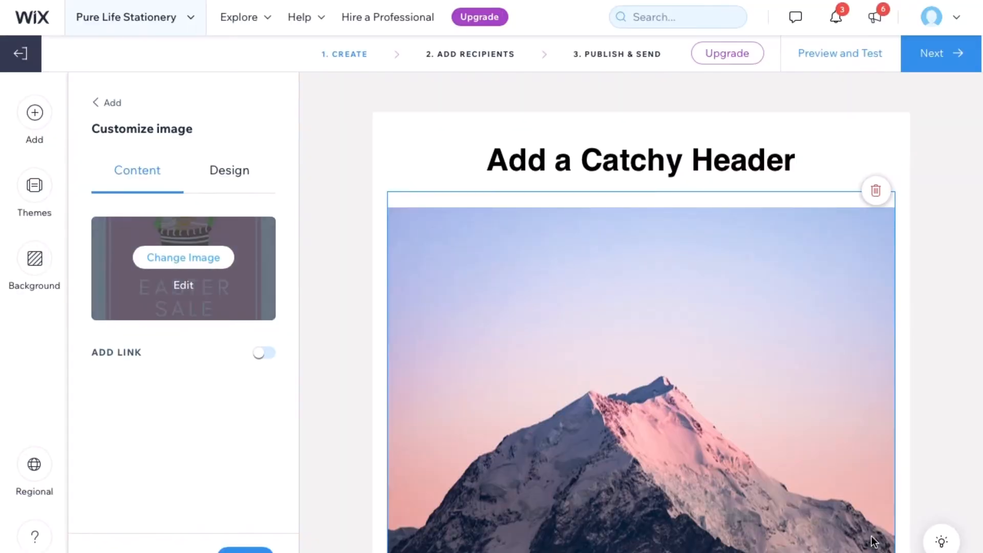
Replace the 'Add a Catchy Header' placeholder with 'Happy Easter, Sis!' and select it
click(769, 164)
scroll(913, 391, down, 3)
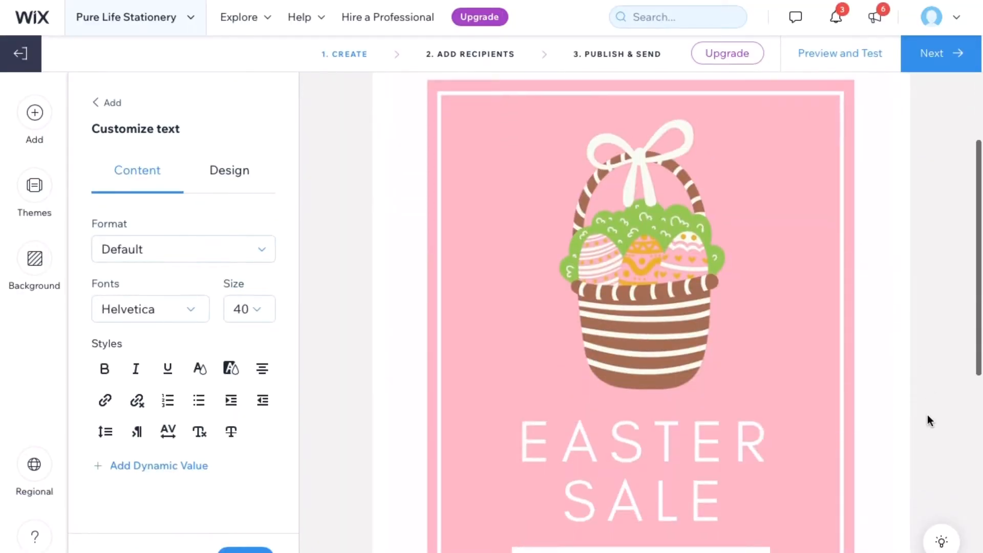
scroll(927, 414, down, 5)
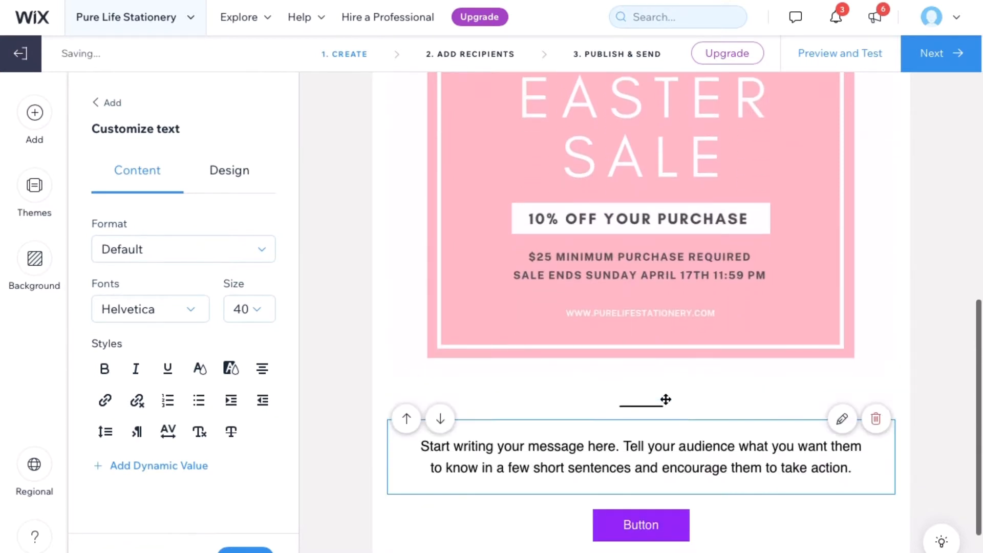
scroll(924, 353, up, 5)
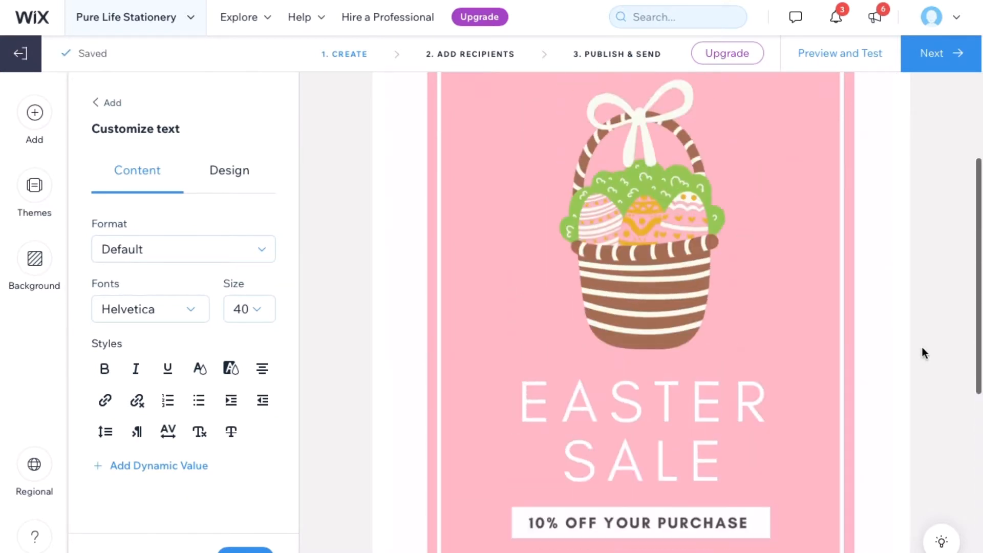
scroll(922, 350, up, 3)
click(794, 153)
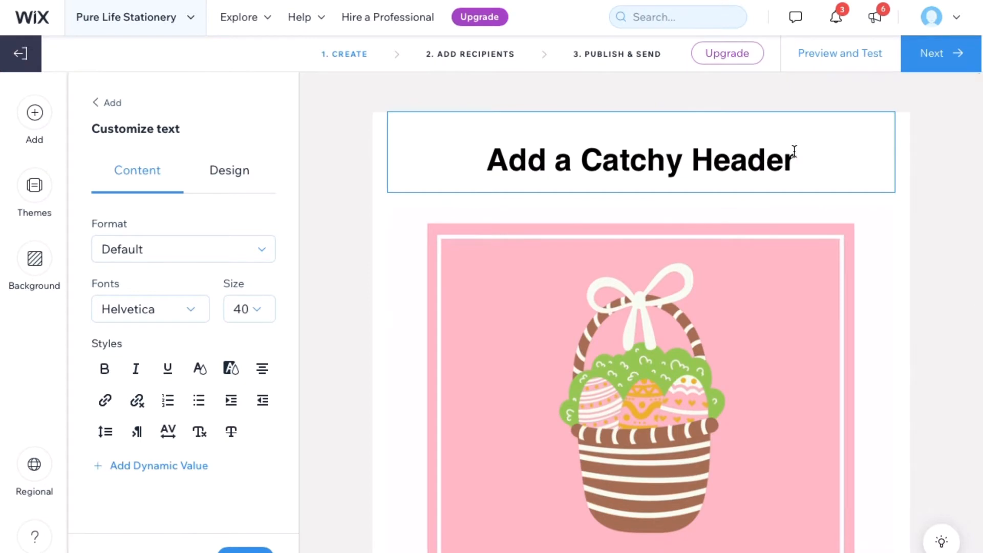
key(BackSpace)
key(BackSpace)
key(BackSpace)
key(BackSpace)
key(BackSpace)
key(BackSpace)
key(BackSpace)
key(BackSpace)
key(BackSpace)
key(BackSpace)
key(BackSpace)
key(BackSpace)
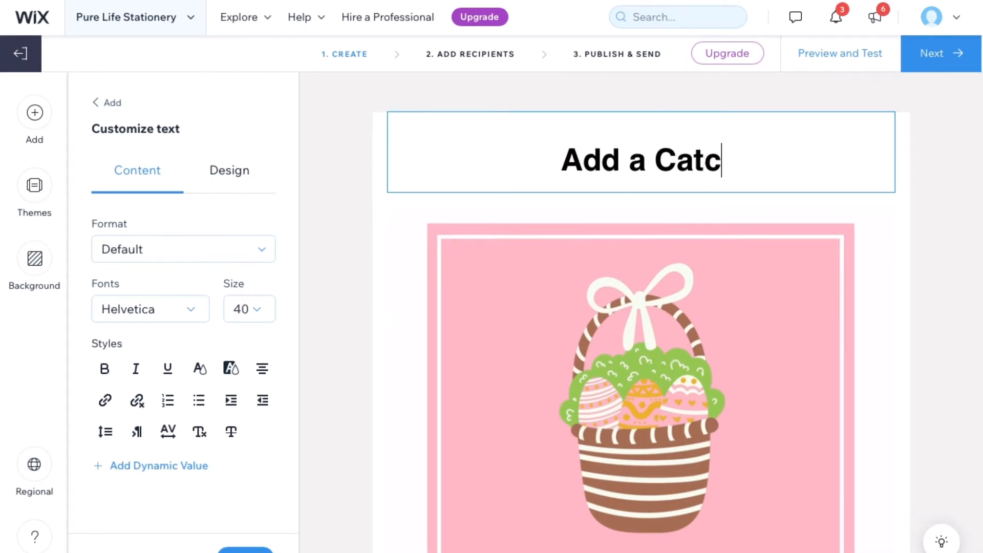
key(BackSpace)
key(BackSpace)
key(BackSpace)
key(BackSpace)
key(BackSpace)
key(BackSpace)
key(BackSpace)
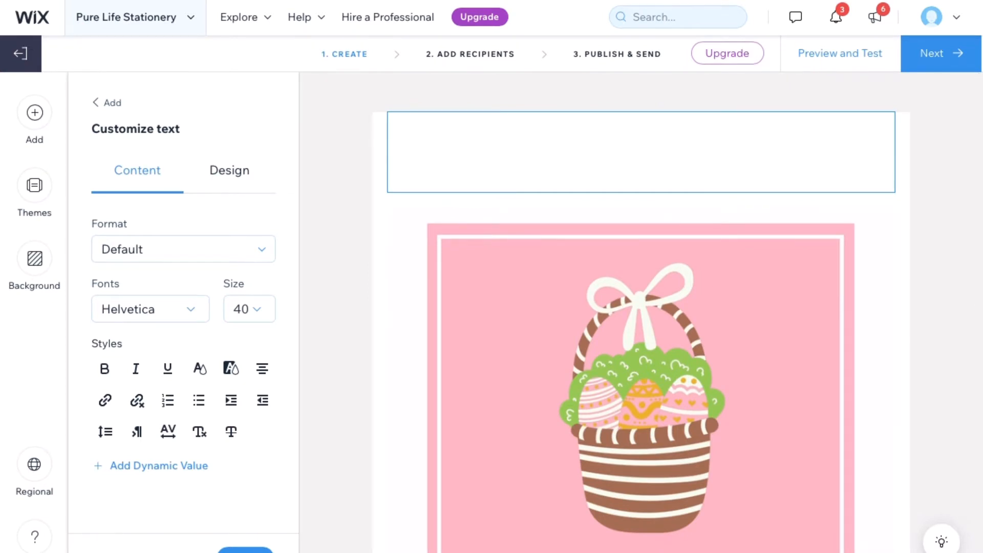
text(Happy)
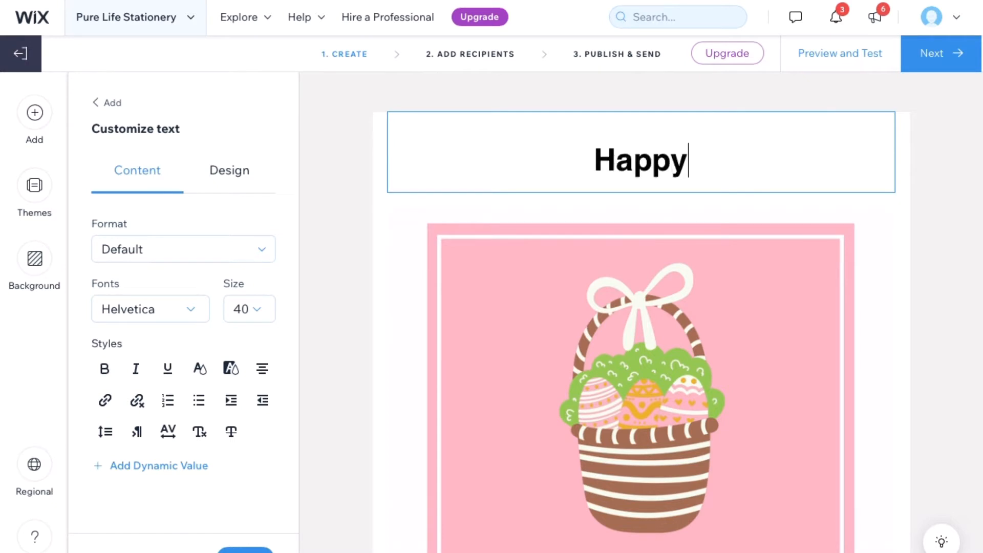
text( Easter, SIs!)
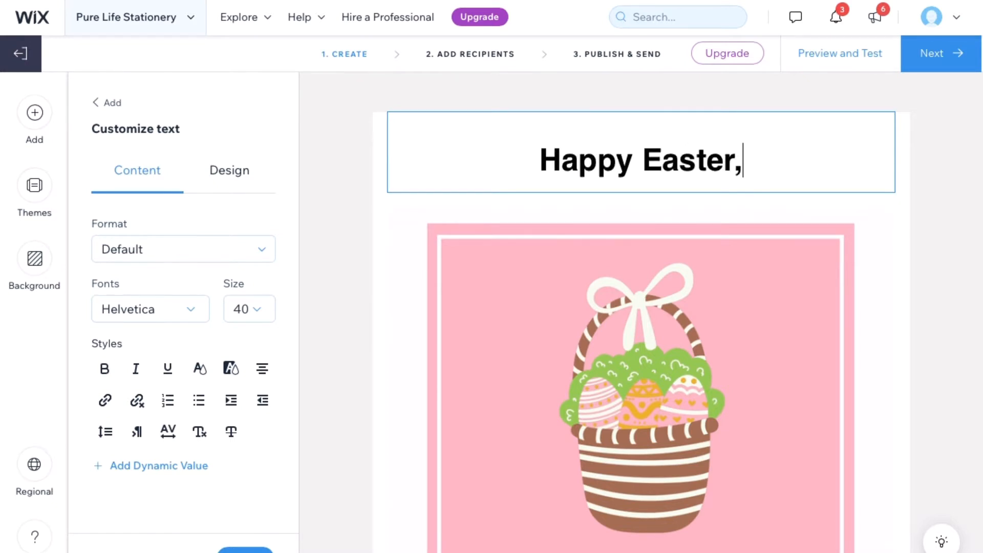
key(BackSpace)
key(BackSpace)
key(BackSpace)
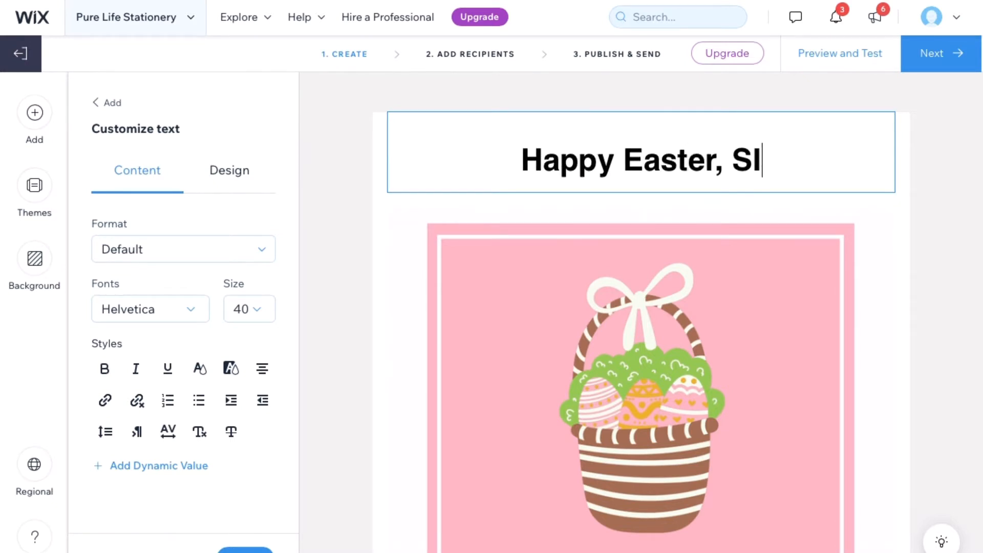
text(is!)
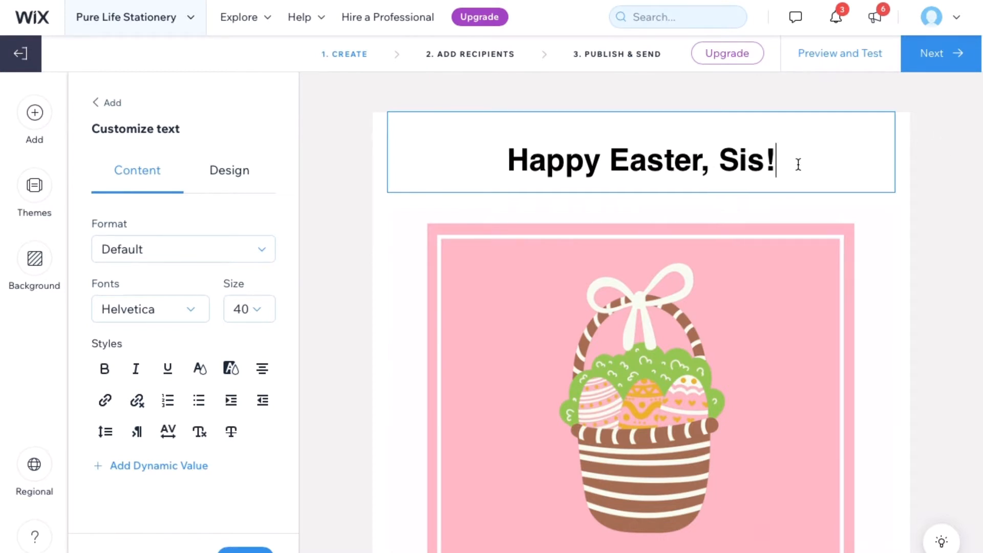
drag(797, 162, 530, 136)
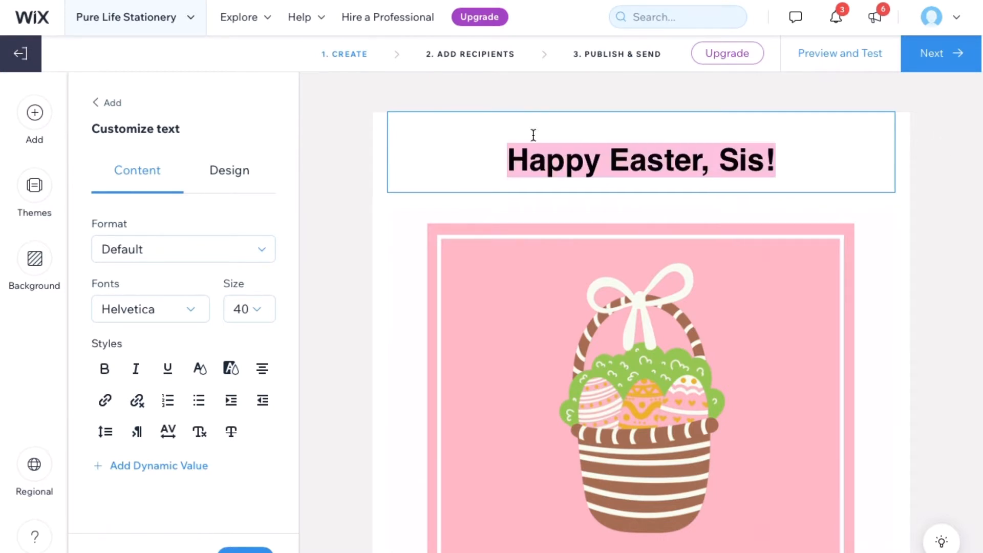
Set the header in Playfair Display at size 36
click(192, 314)
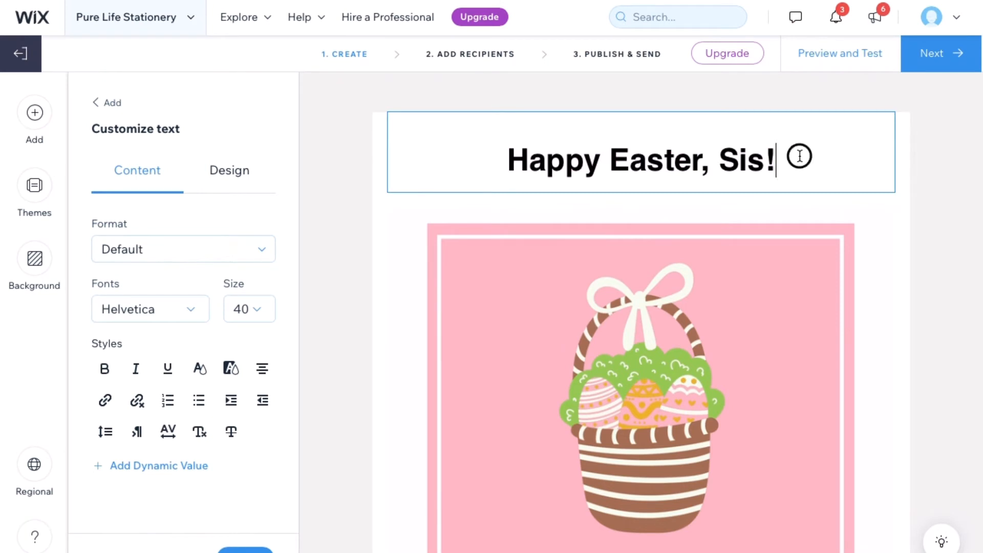
drag(799, 156, 503, 149)
click(202, 309)
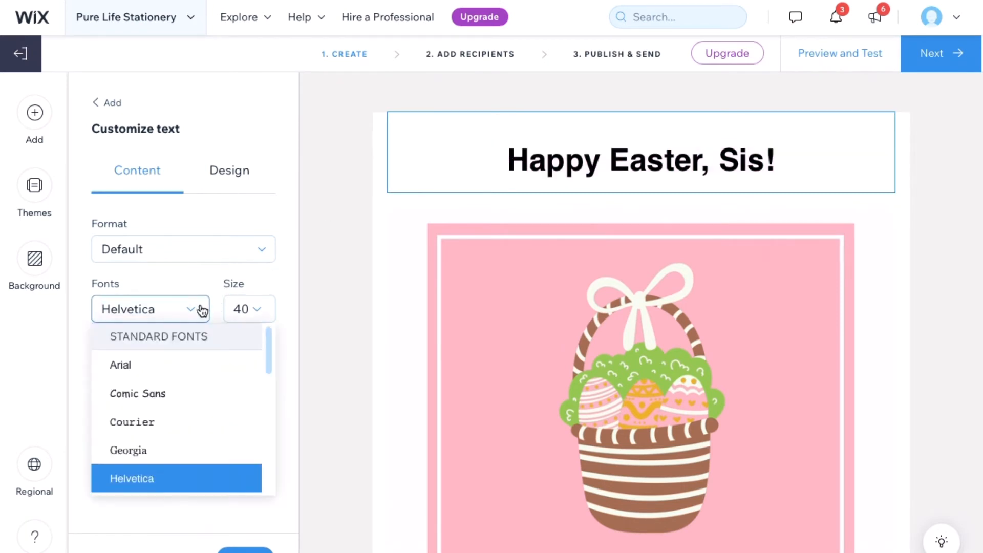
scroll(198, 433, down, 6)
scroll(198, 433, down, 3)
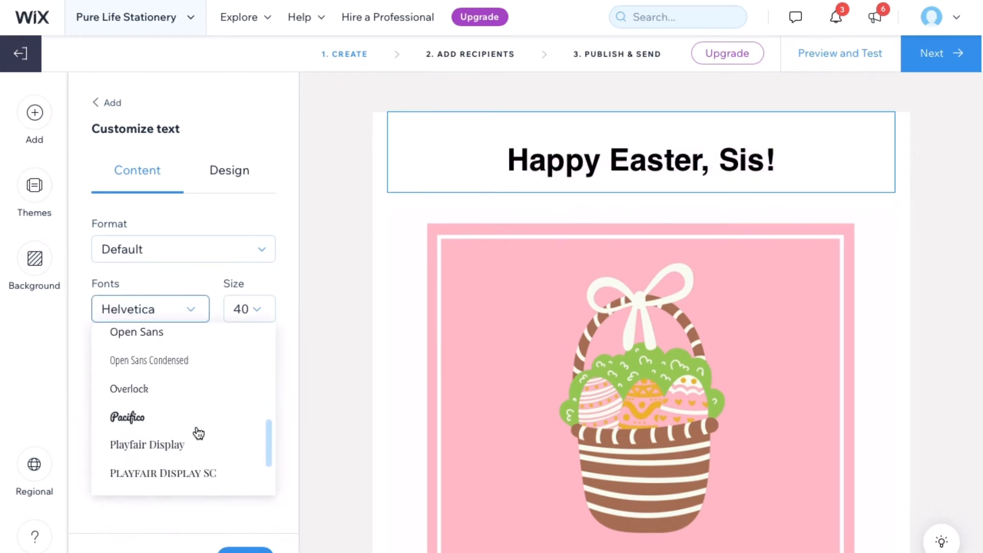
click(193, 447)
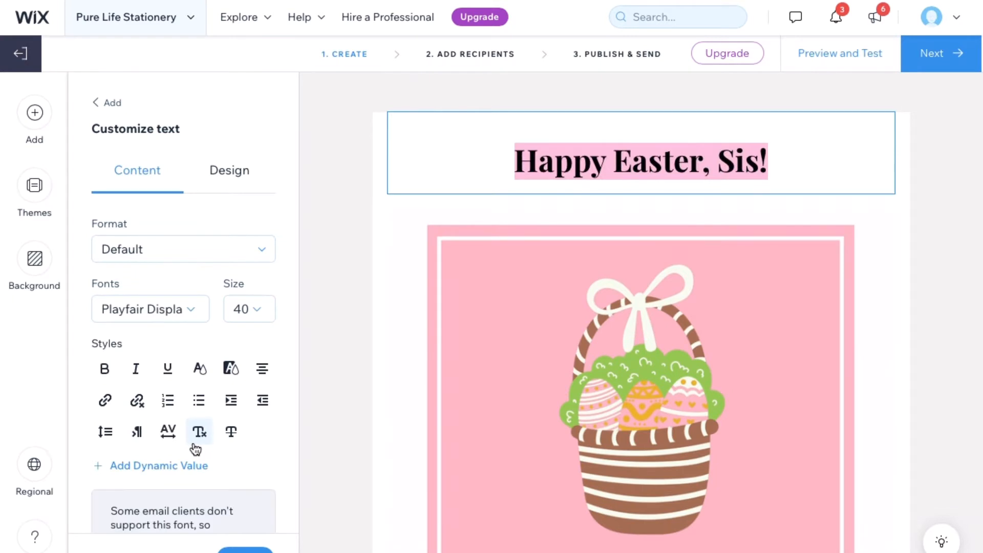
click(262, 308)
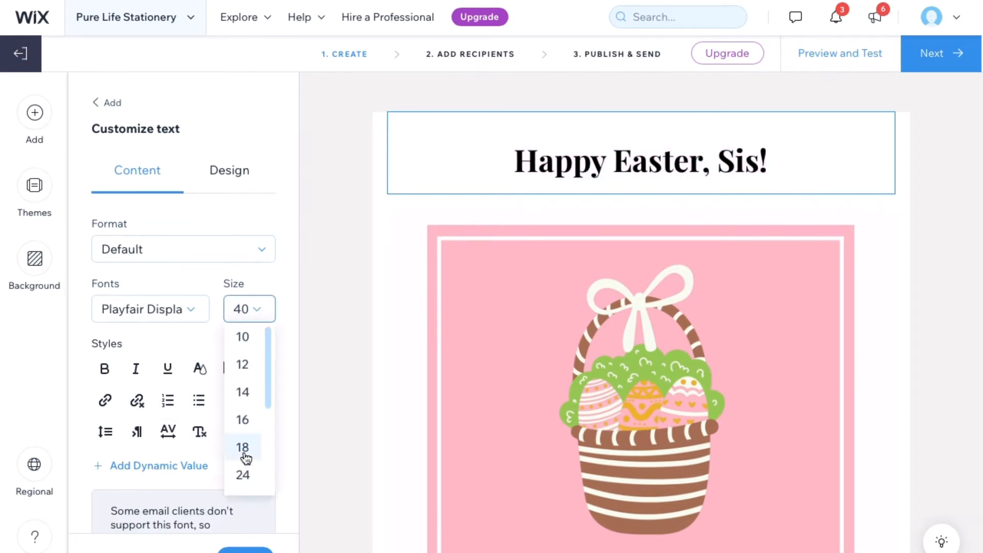
scroll(246, 455, down, 1)
scroll(246, 454, down, 1)
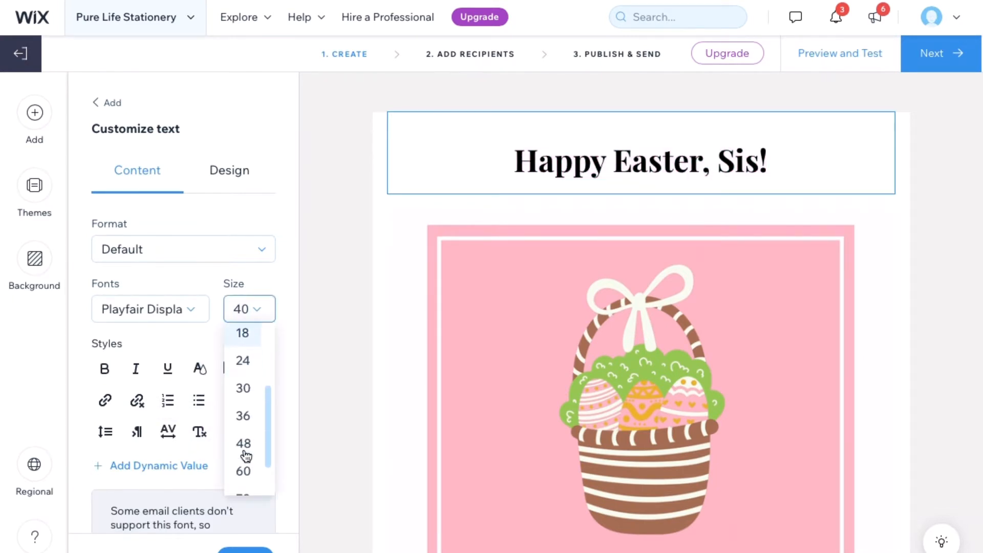
click(246, 422)
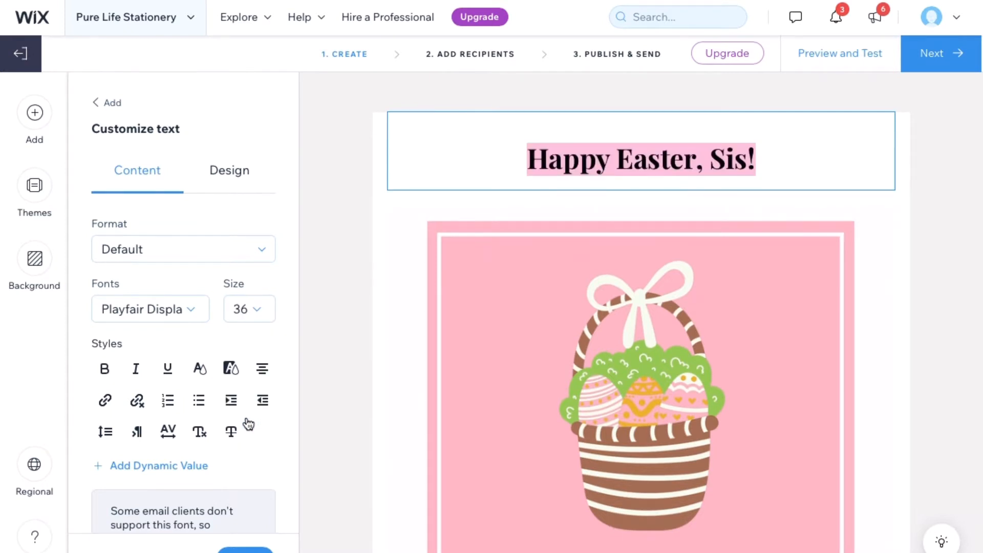
Color the header light pink #FFC0CB
drag(775, 156, 490, 145)
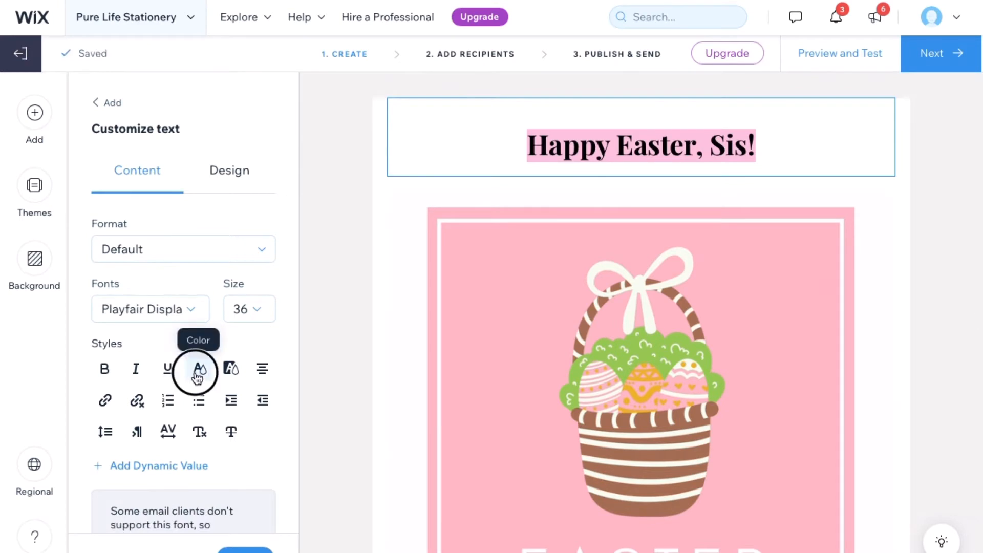
click(199, 369)
click(268, 450)
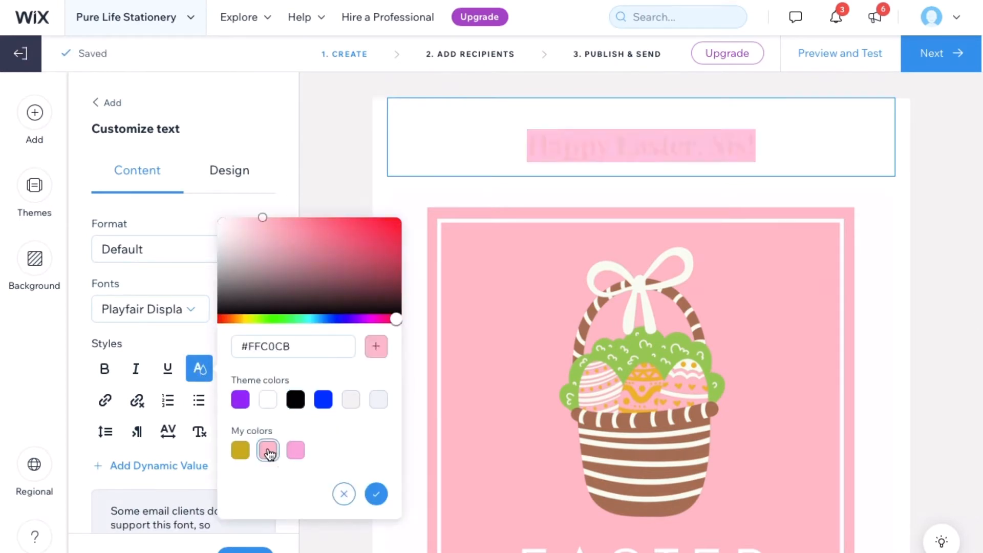
click(376, 494)
click(362, 340)
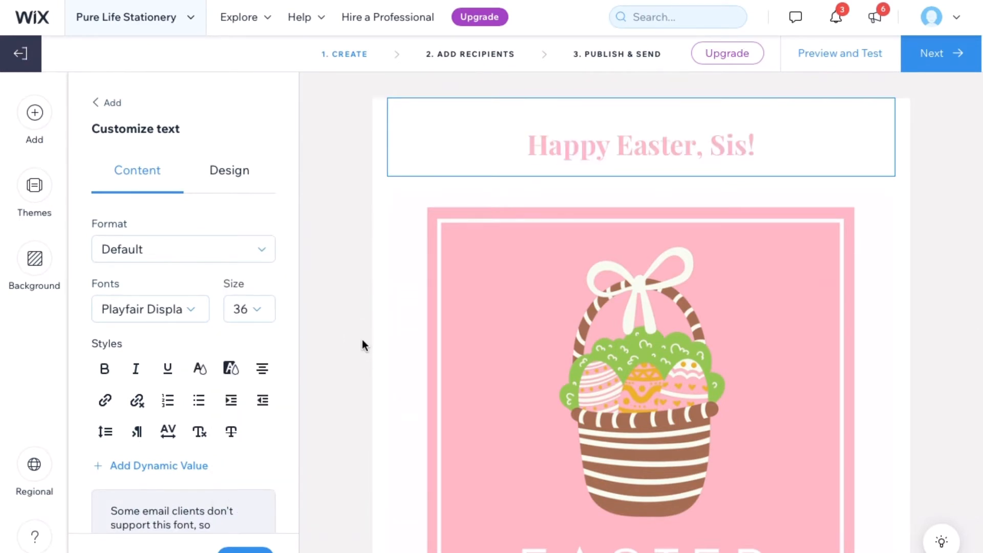
scroll(362, 339, down, 2)
scroll(361, 339, down, 8)
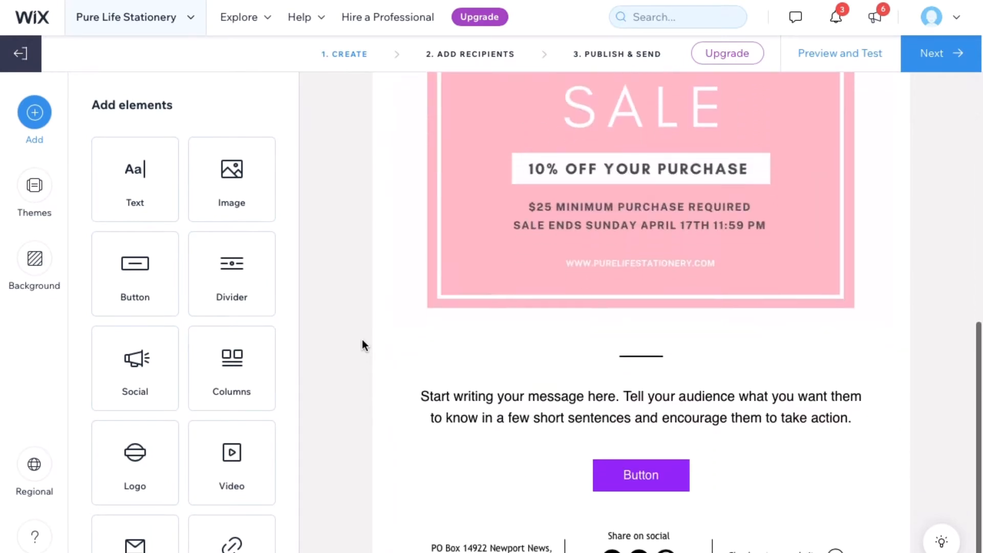
Replace the placeholder paragraph with 'Receive 10% off your entire purchase when you spend $25 or more!'
click(521, 374)
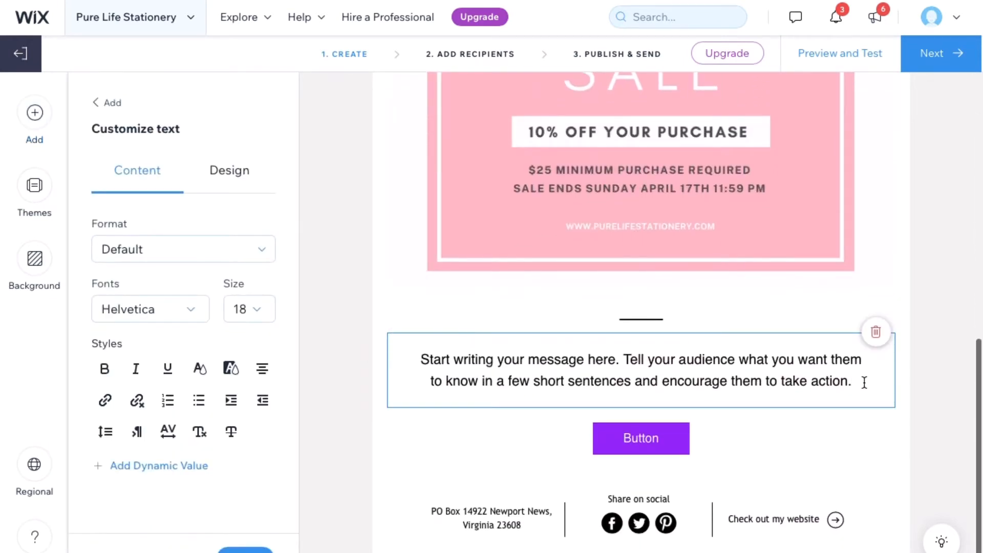
drag(857, 382, 540, 347)
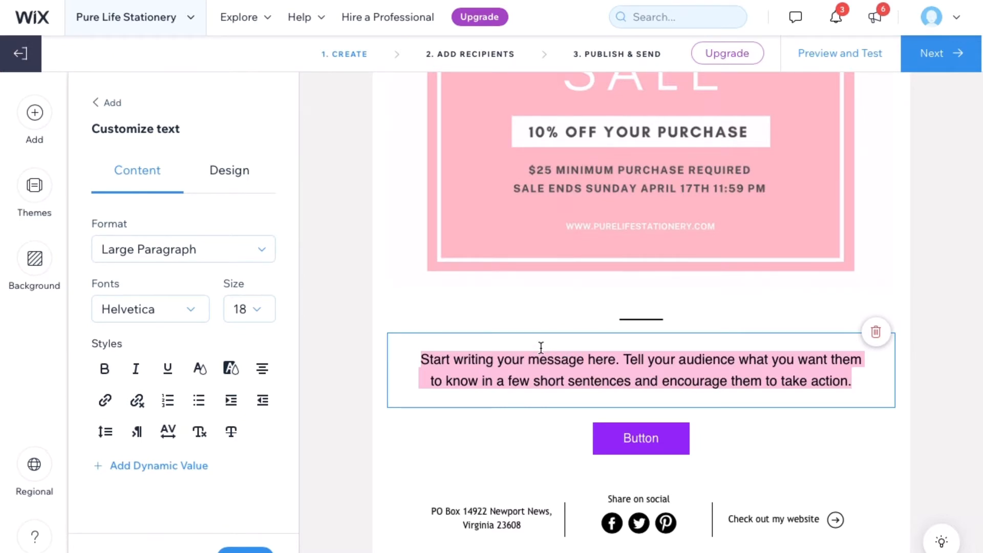
text(Order)
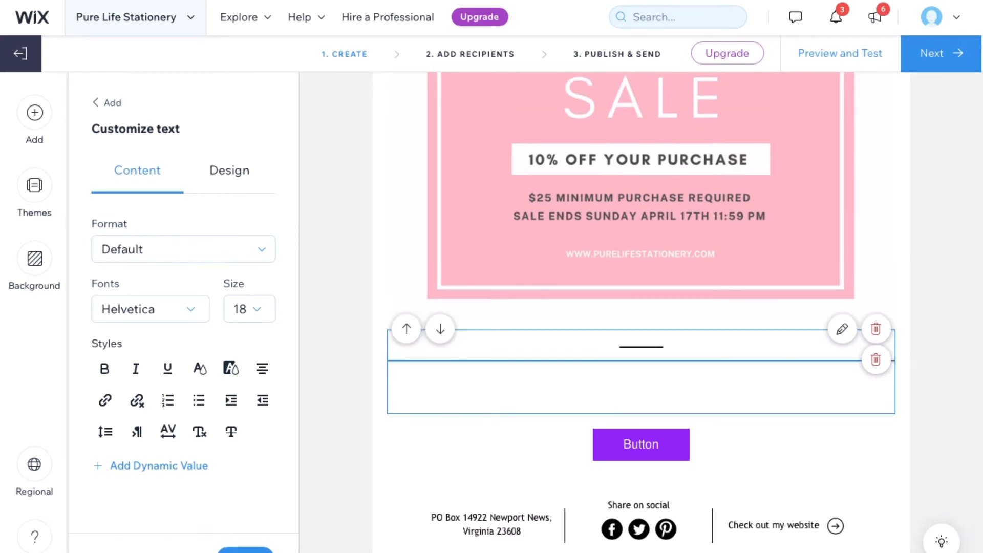
text(Receive 4)
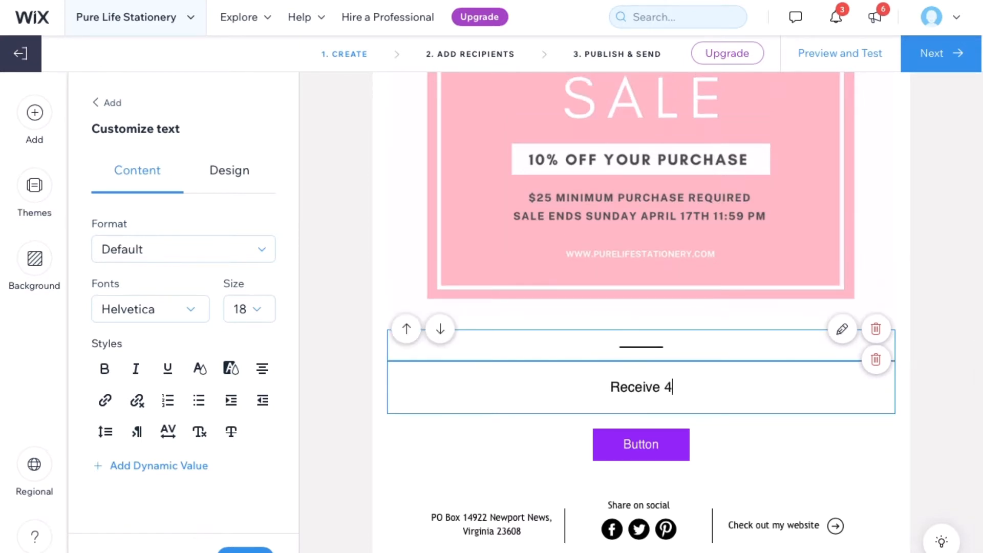
key(BackSpace)
text(10% off your)
key(BackSpace)
key(BackSpace)
key(BackSpace)
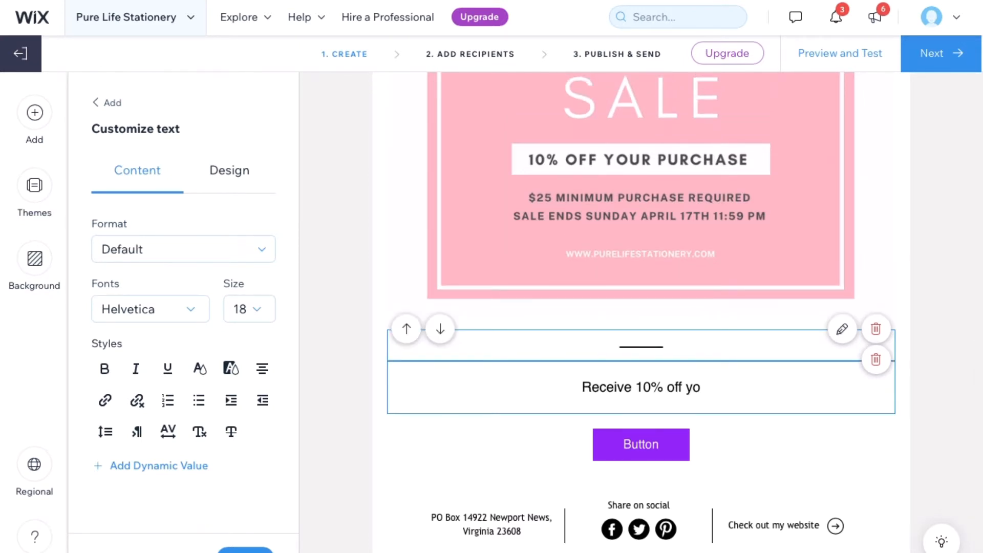
text(ur entire purhcase)
key(BackSpace)
key(BackSpace)
key(BackSpace)
key(BackSpace)
key(BackSpace)
text(chase when you spend $25 or more!)
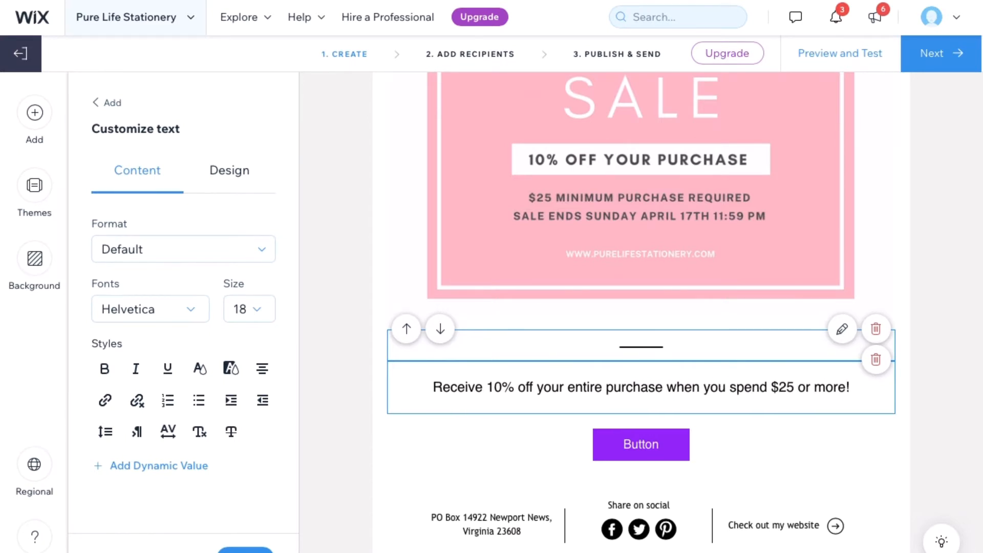
Make the sale message bold Playfair Display
drag(433, 387, 862, 390)
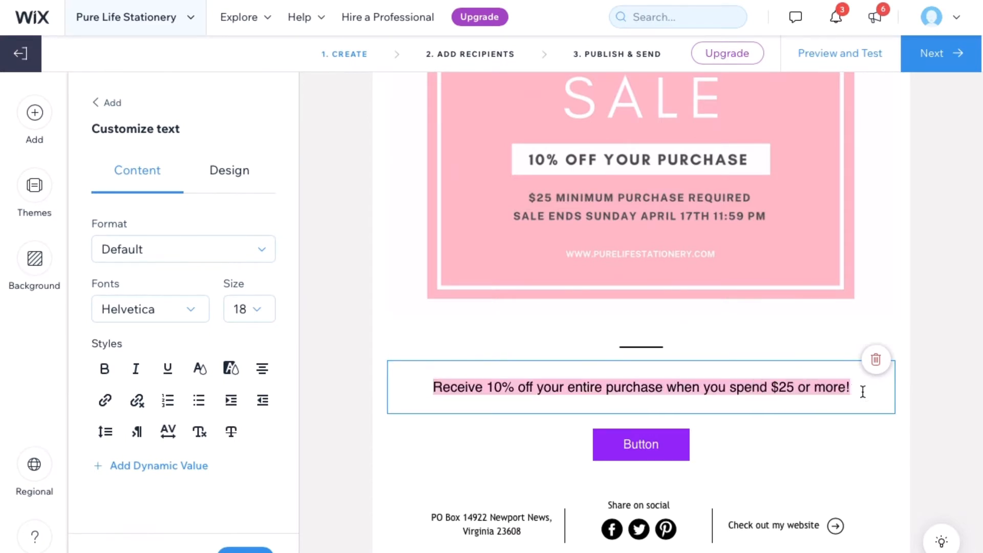
click(149, 308)
scroll(169, 410, down, 1)
click(174, 359)
click(105, 369)
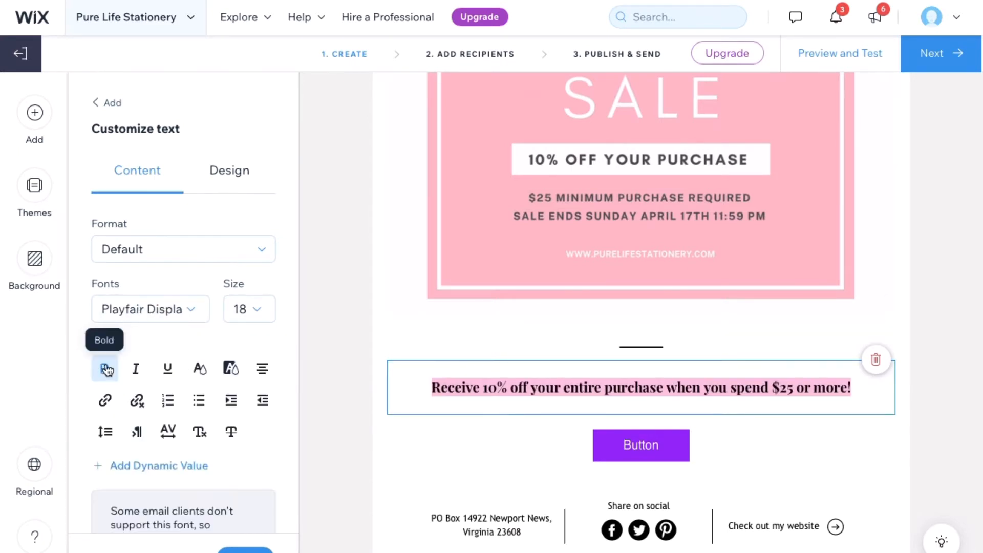
click(249, 311)
click(365, 305)
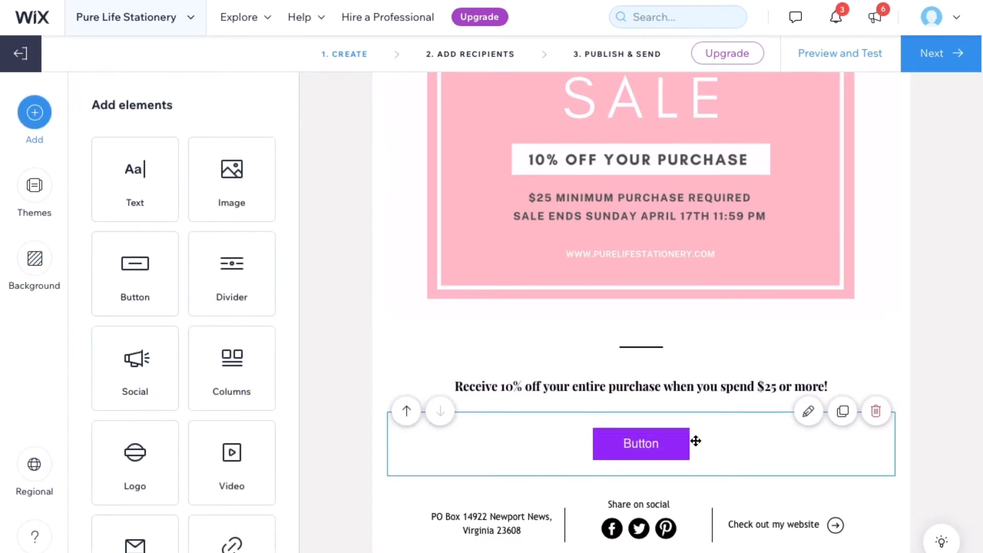
Relabel the purple call-to-action button 'Shop Sale'
click(653, 441)
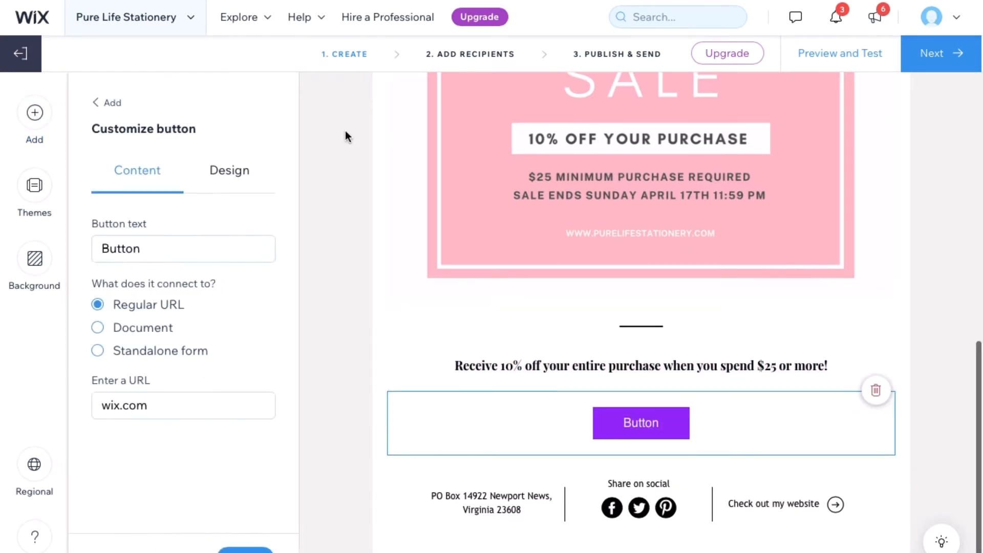
click(209, 248)
key(BackSpace)
key(BackSpace)
key(BackSpace)
key(BackSpace)
key(BackSpace)
key(BackSpace)
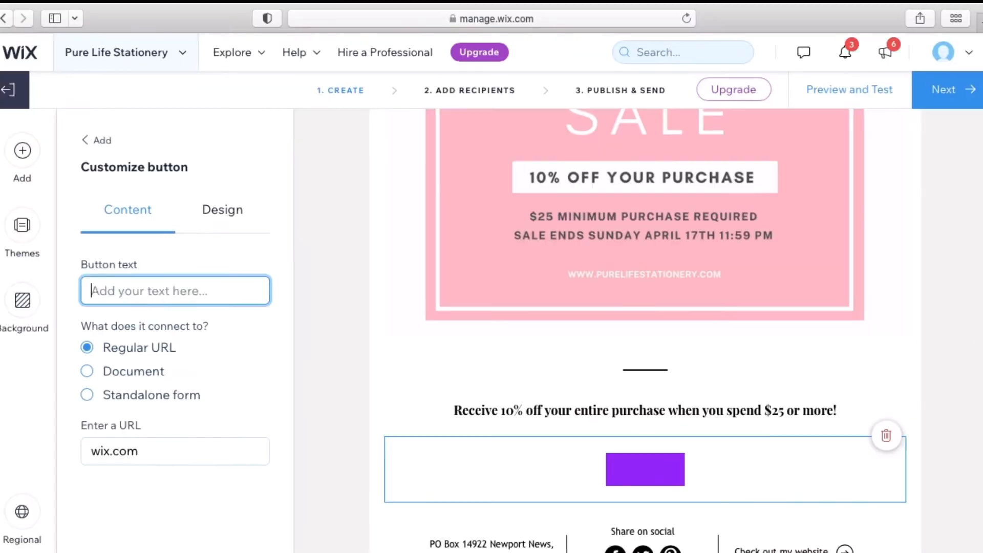
text(Shop Sale)
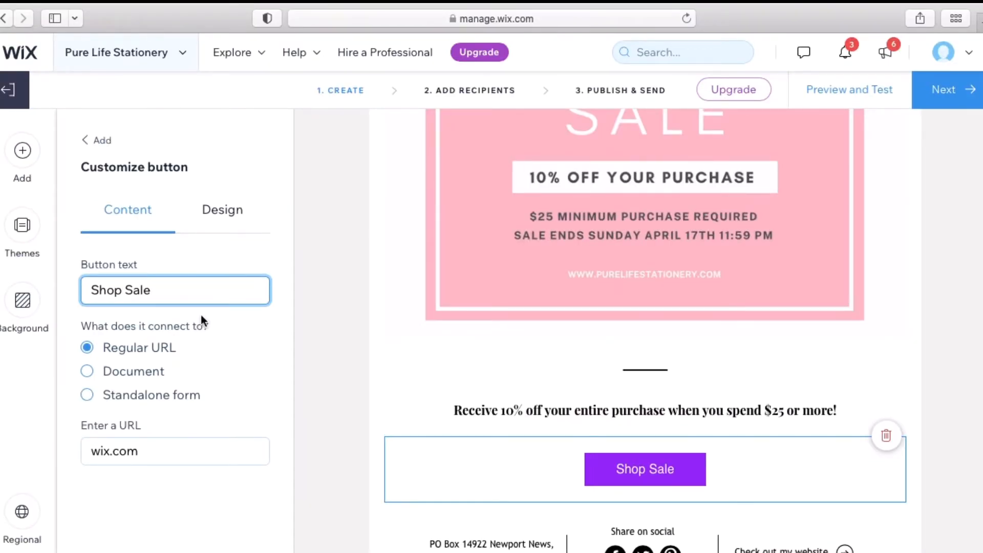
Link the button by regular URL to the Pure Life Stationery website
click(195, 443)
key(super+a)
text(h)
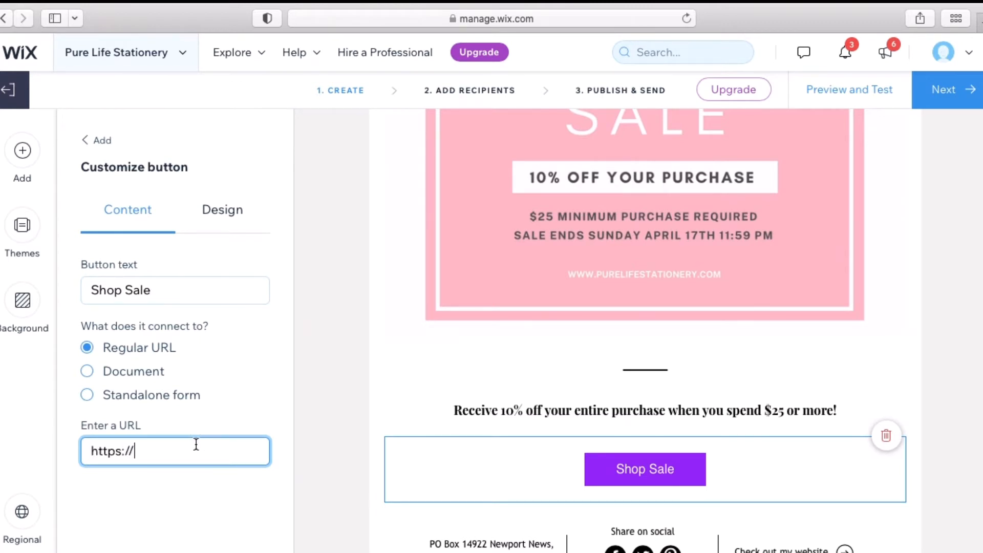
text(ttps://purelif)
text(www.purelifestat)
text(ioner)
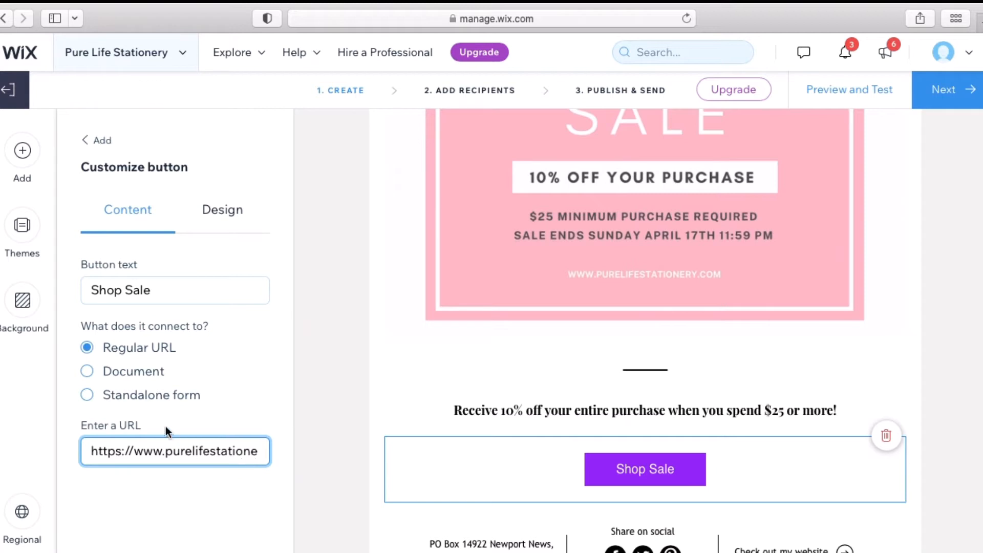
scroll(182, 445, right, 3)
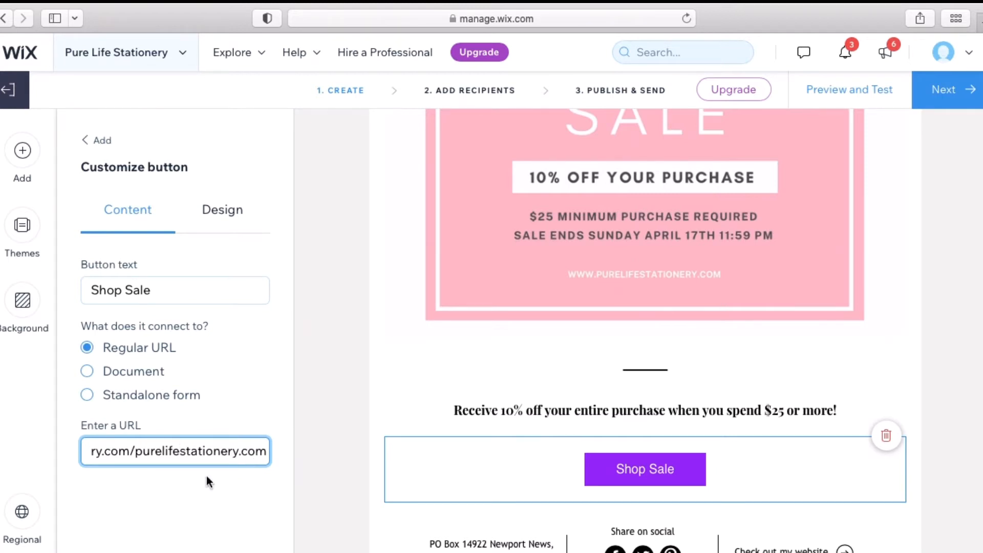
click(212, 214)
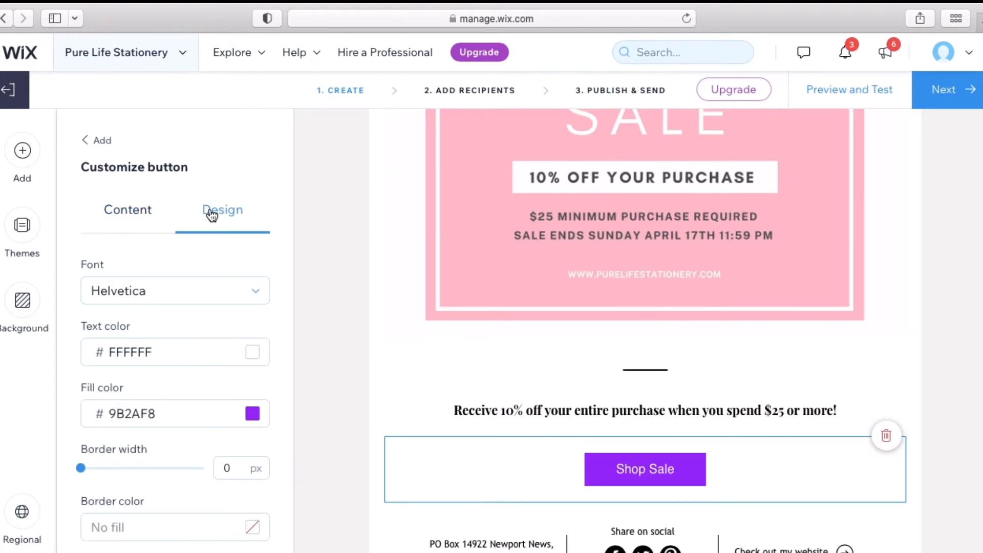
Fill the Shop Sale button with light pink #FFC0CB from My colors instead of purple
click(252, 414)
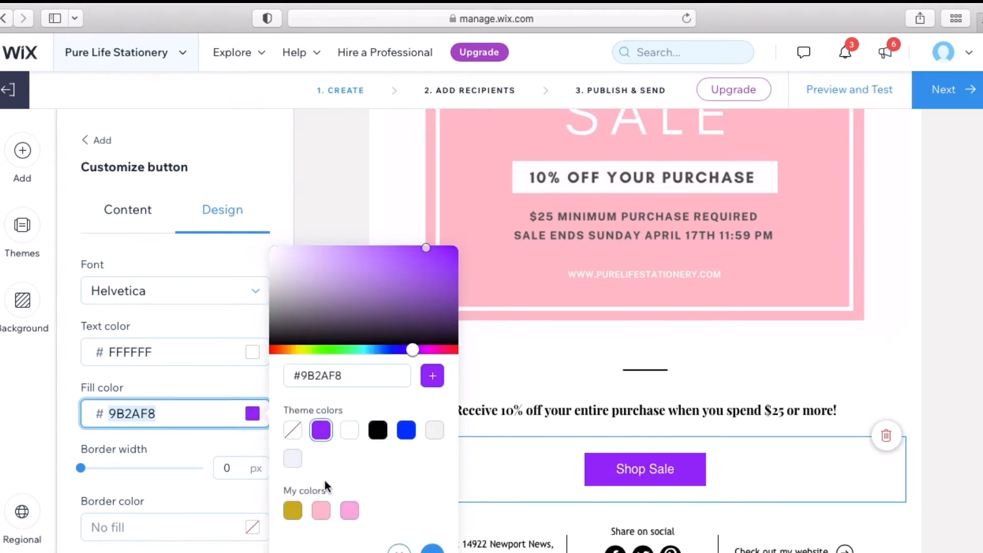
click(323, 512)
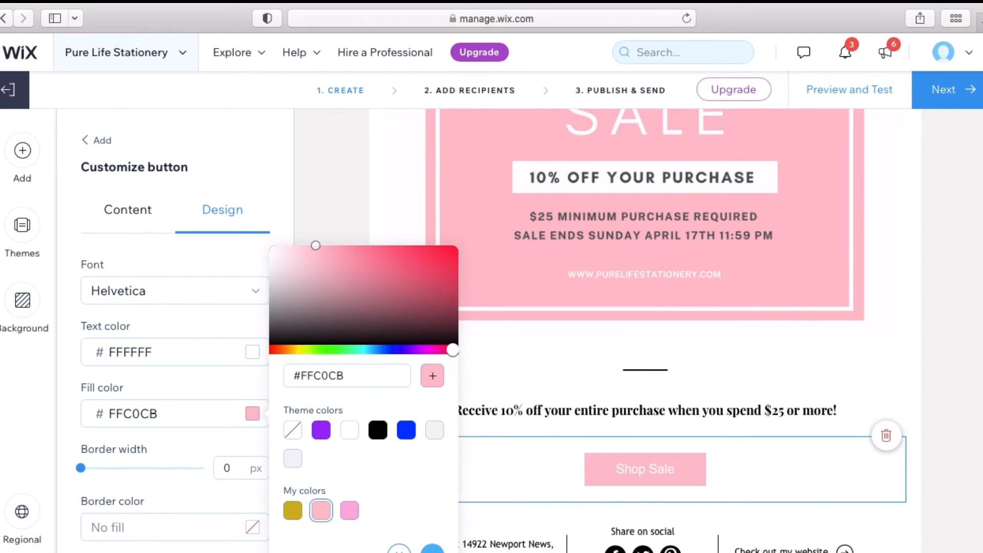
click(433, 549)
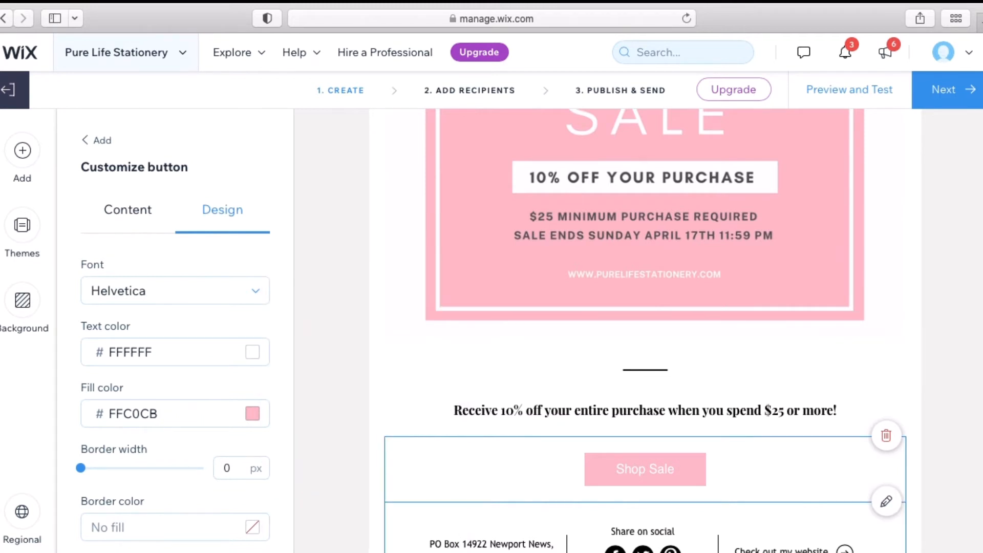
click(298, 392)
scroll(351, 247, up, 5)
scroll(352, 247, down, 4)
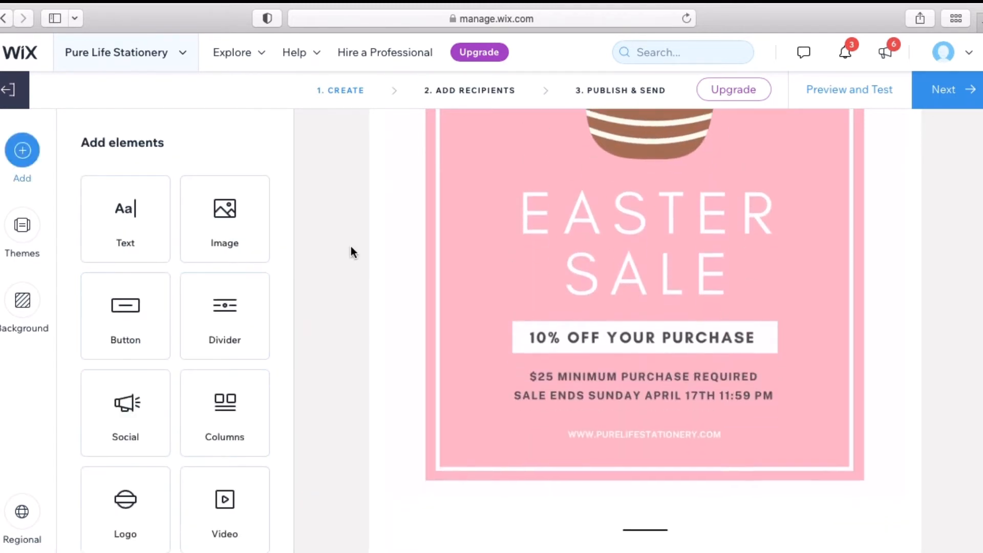
scroll(351, 247, up, 7)
scroll(351, 247, down, 9)
scroll(351, 247, down, 2)
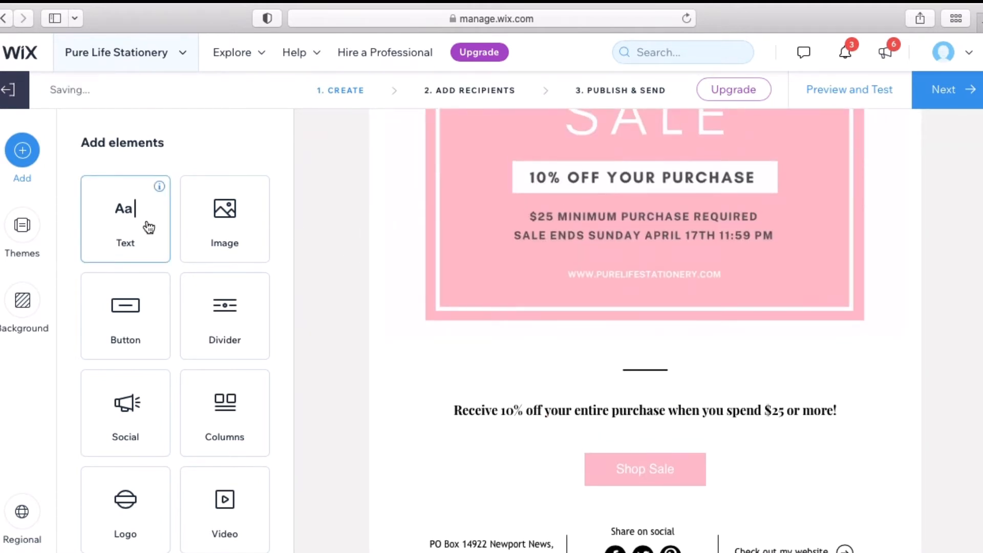
Add a new text block reading 'USE CODE EASTER10'
mouse_move(418, 363)
click(126, 235)
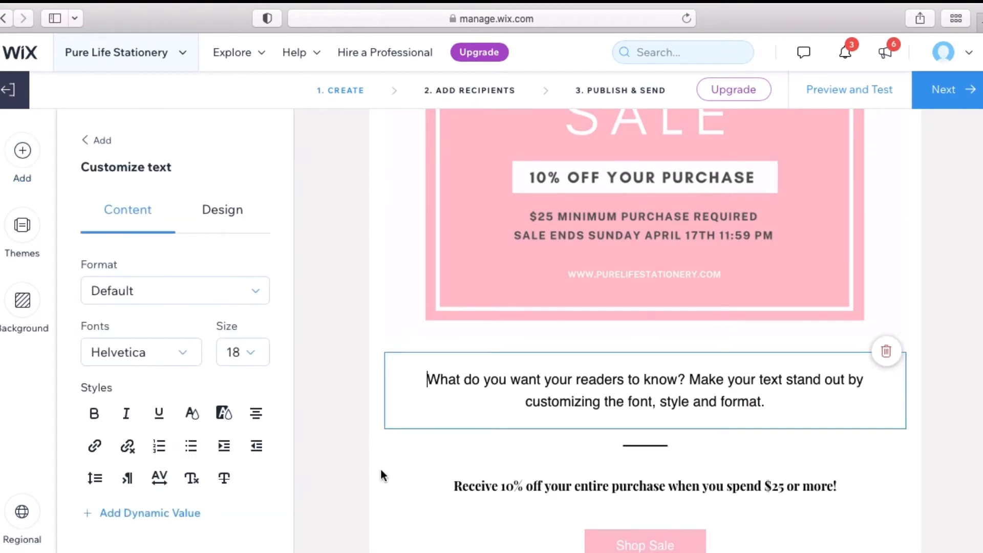
drag(430, 379, 803, 476)
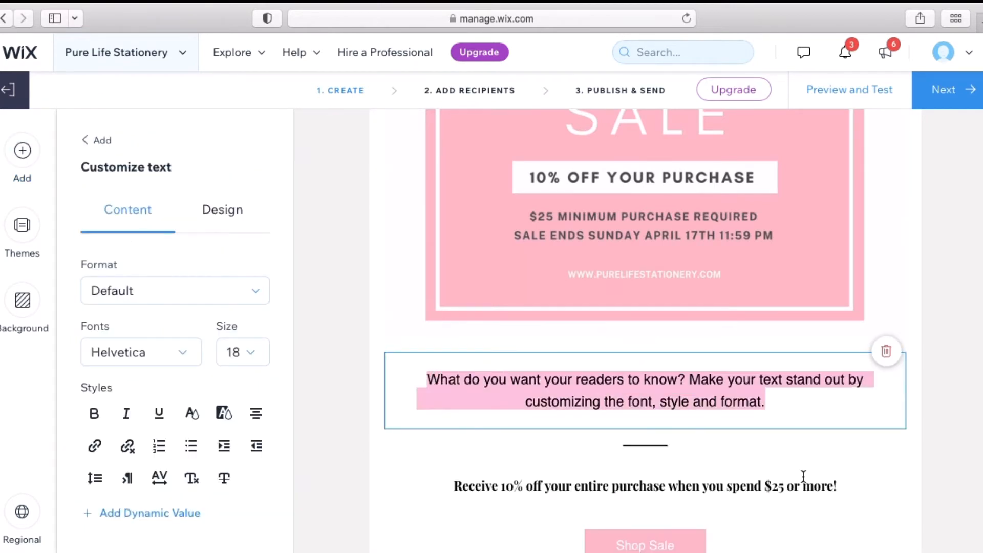
text(USE CODE )
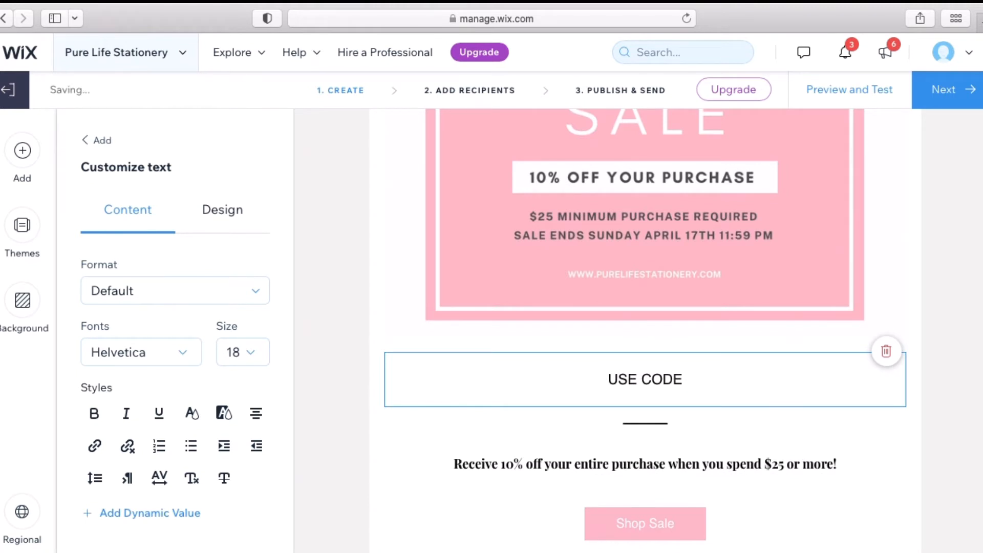
text(EASTER10)
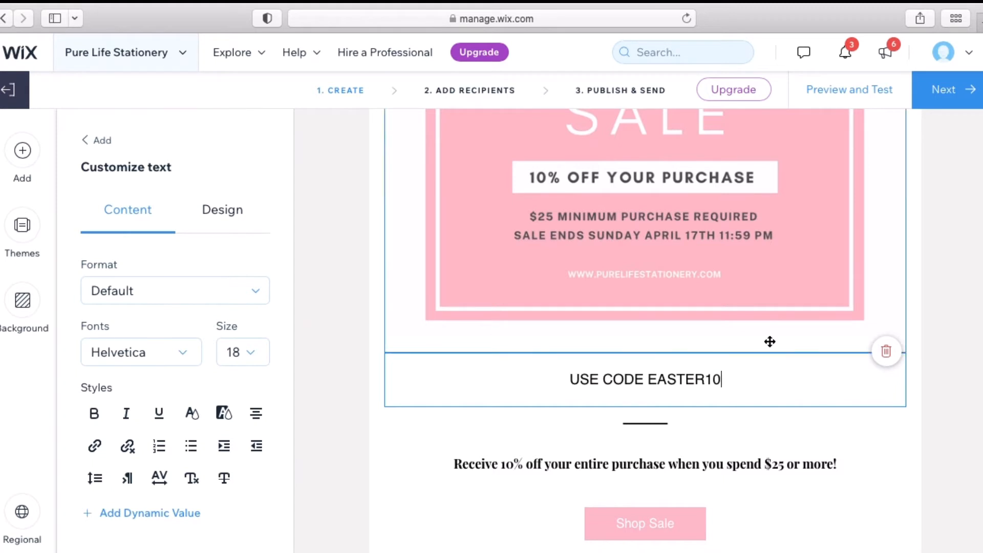
Move the divider above the USE CODE EASTER10 line
drag(714, 427, 698, 345)
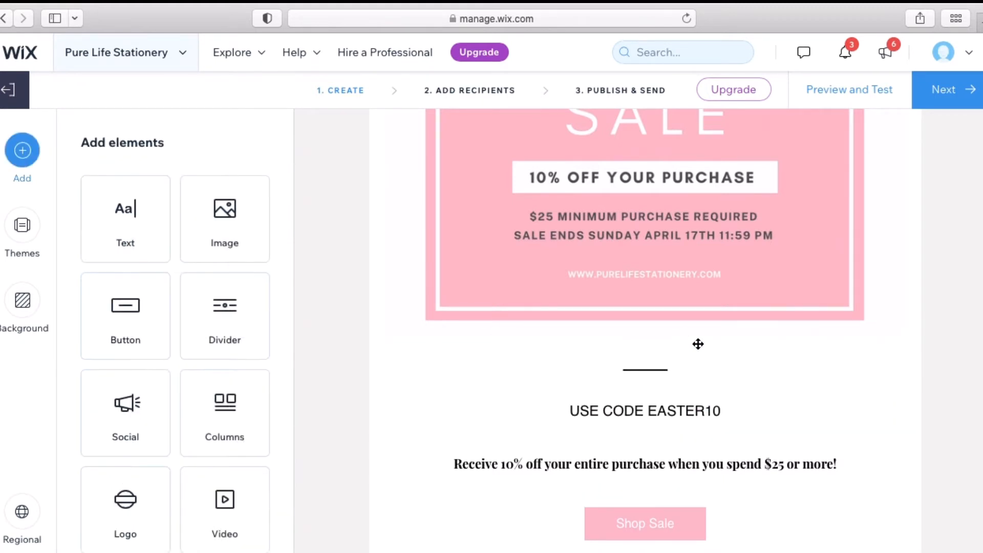
click(724, 416)
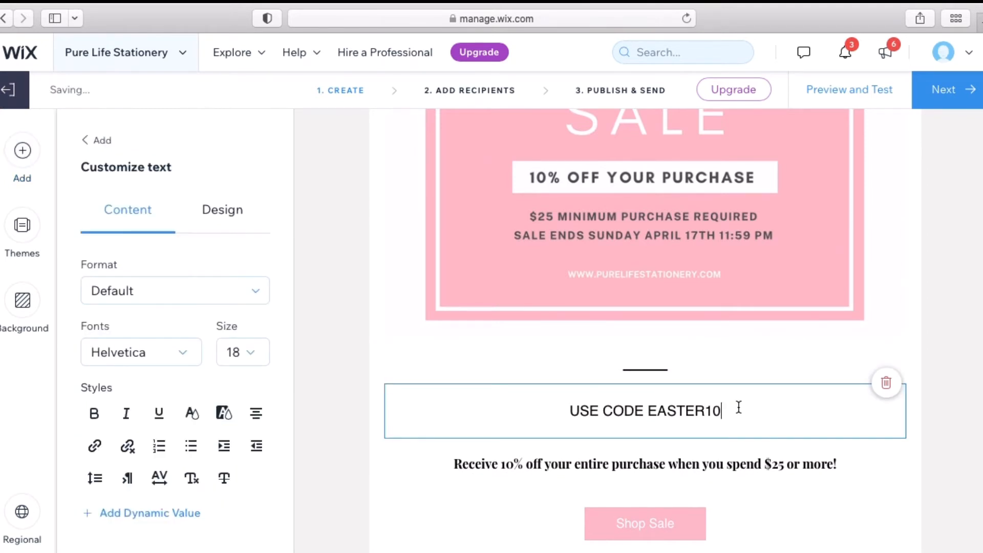
click(8, 159)
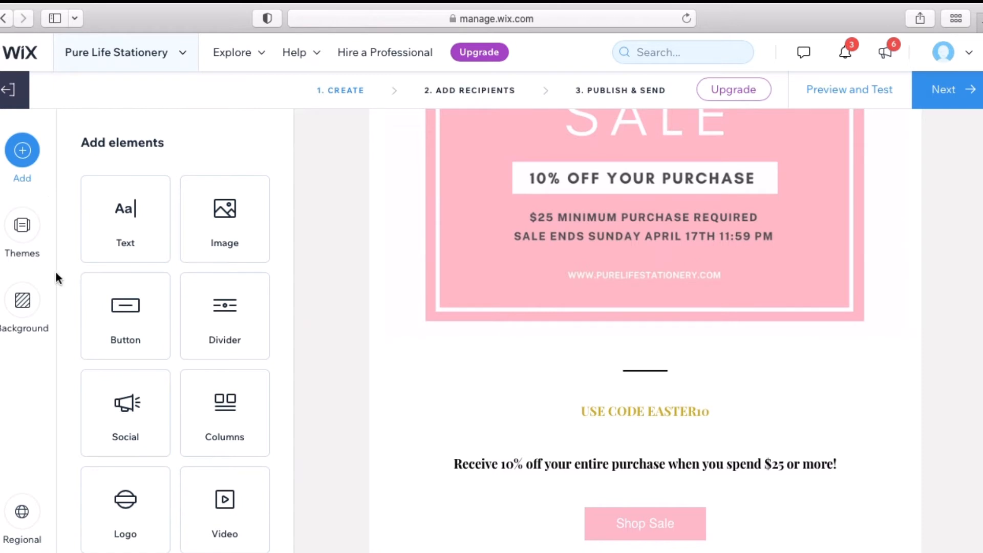
click(20, 161)
scroll(183, 402, down, 3)
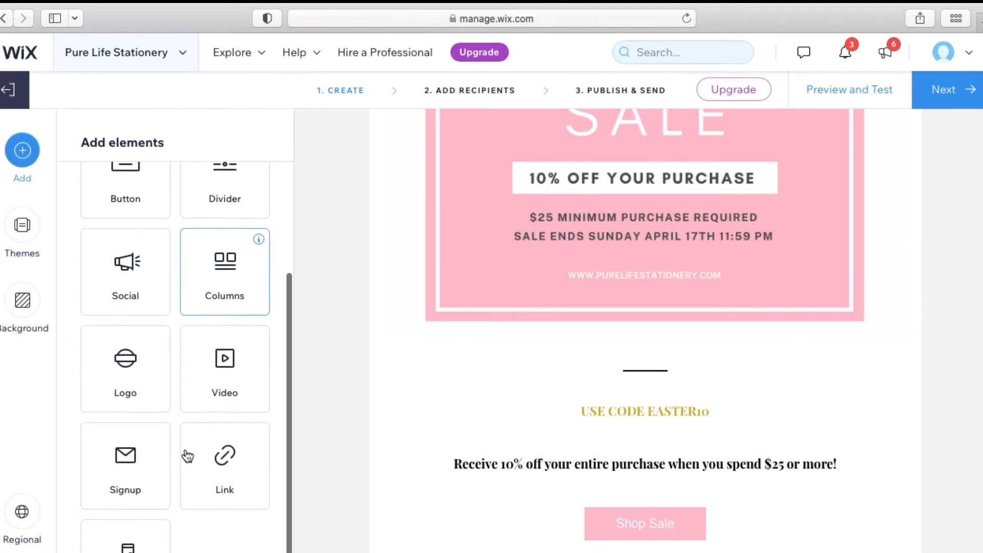
scroll(187, 456, up, 3)
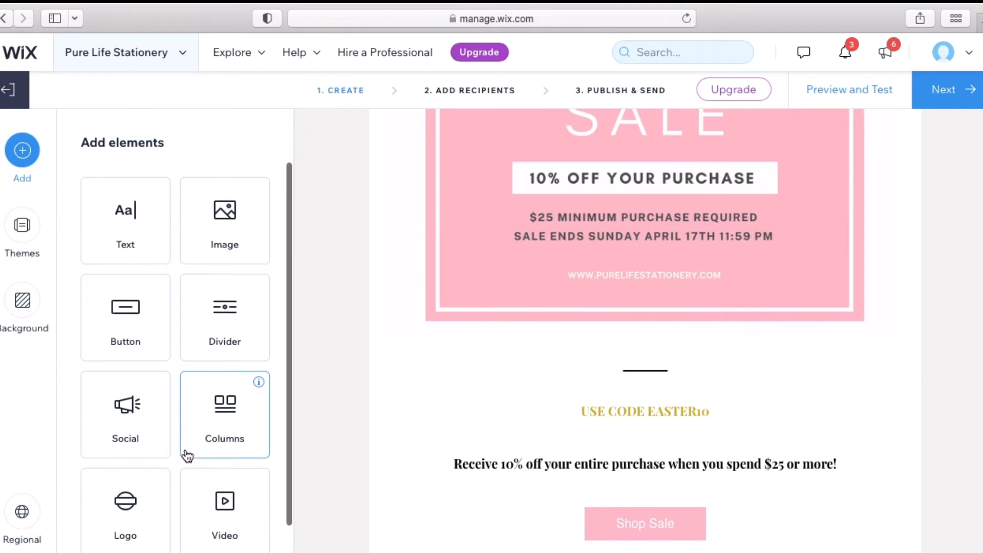
Add a leaf-ornament divider above 'USE CODE EASTER10' and delete the divider under Shop Sale
click(220, 315)
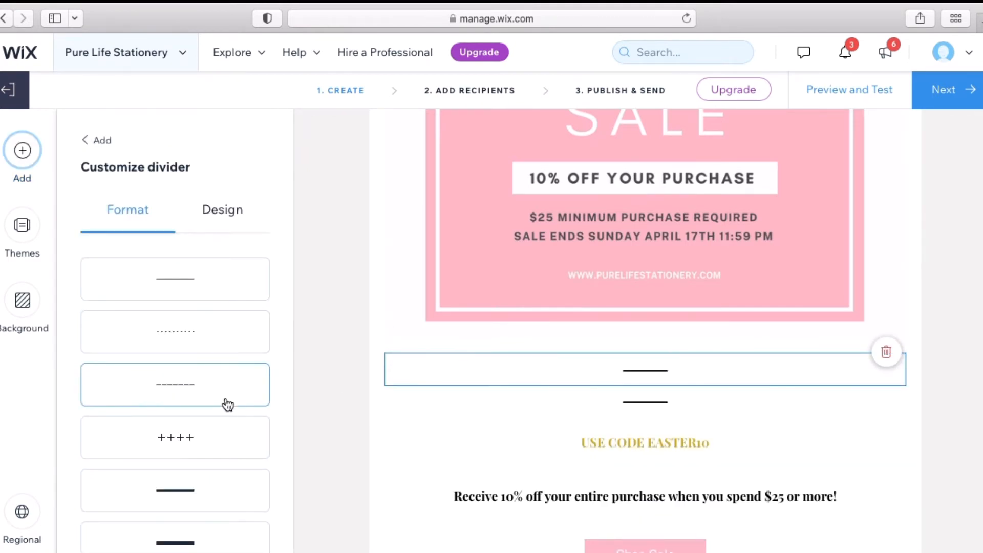
scroll(228, 405, down, 4)
click(219, 340)
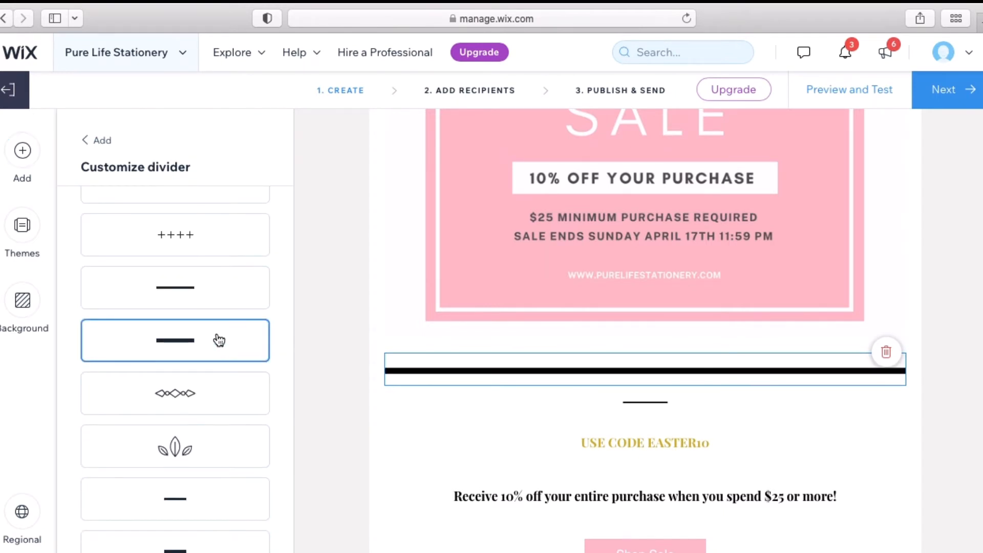
click(208, 301)
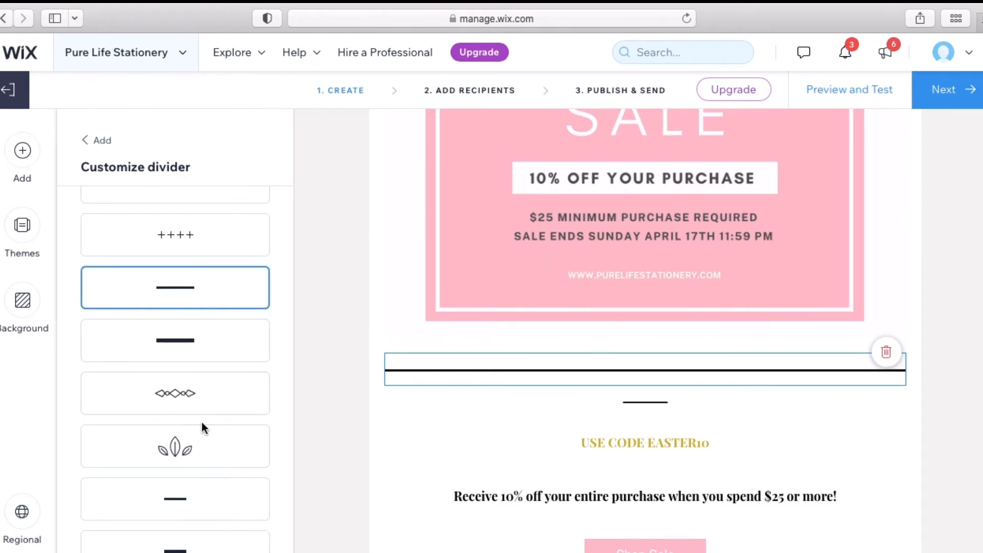
click(199, 453)
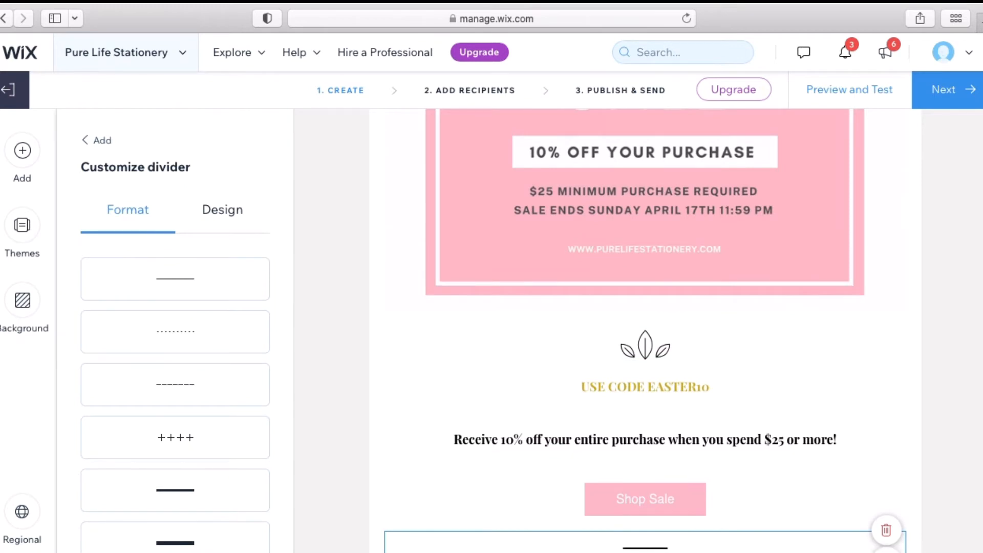
scroll(871, 537, down, 2)
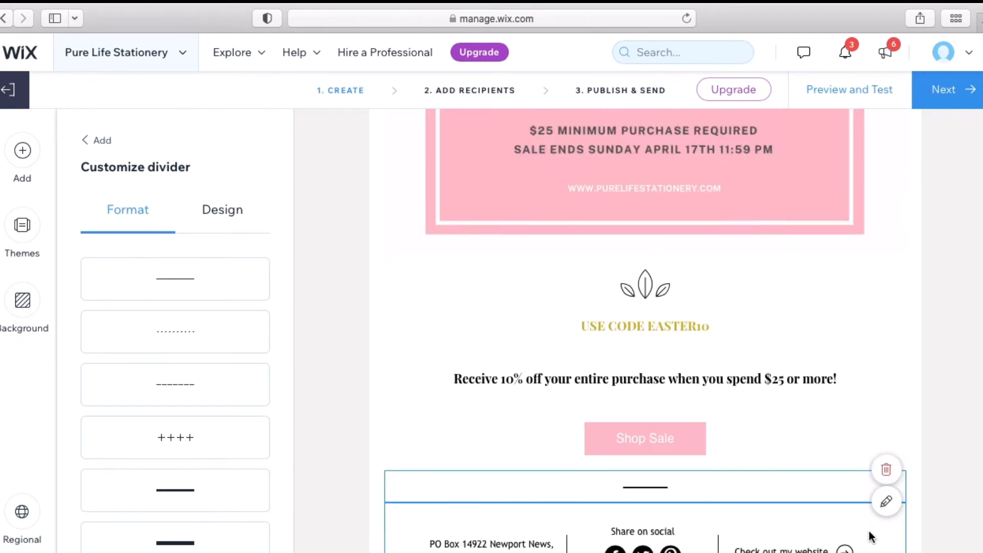
click(897, 475)
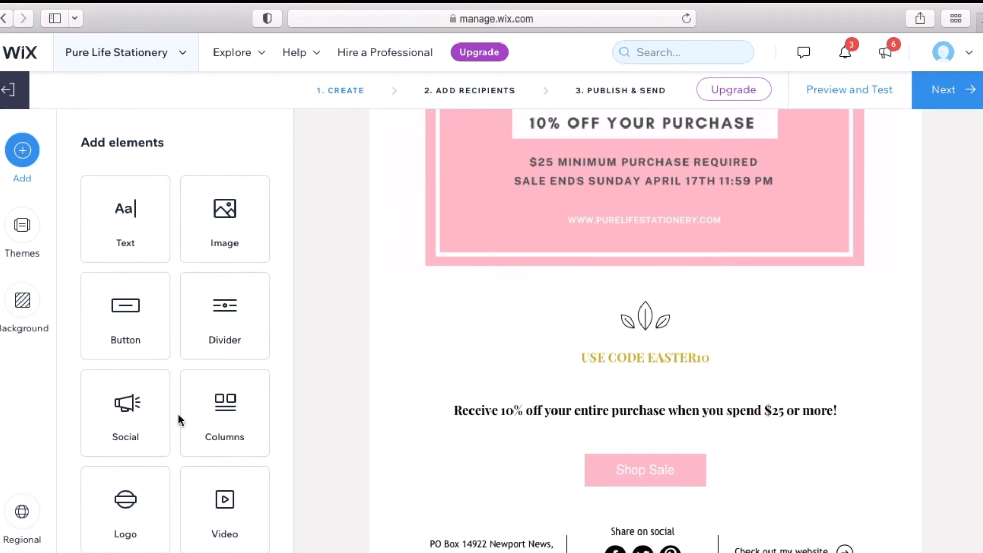
Insert a two-column layout with mountain images, placeholder text and purple buttons below the banner
scroll(179, 418, down, 3)
scroll(177, 412, up, 3)
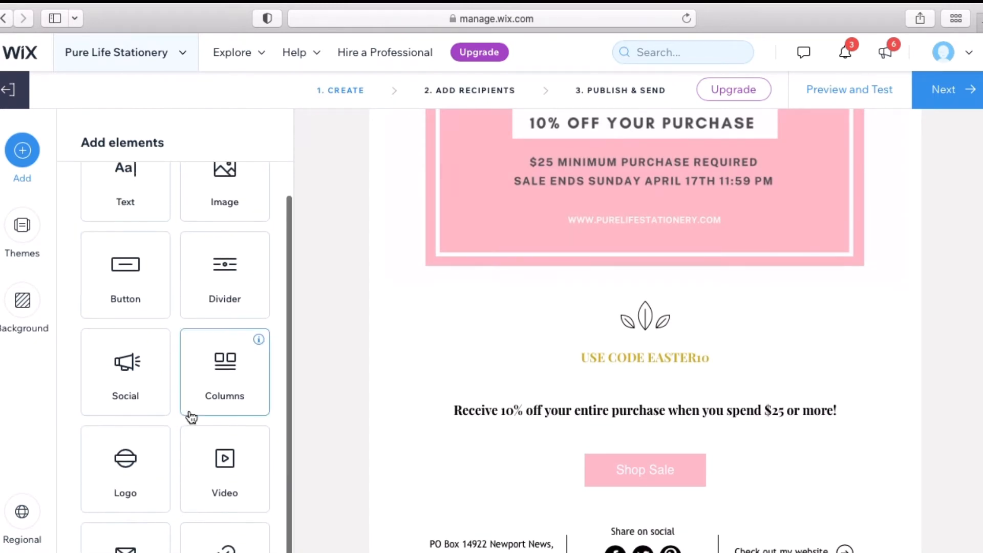
click(235, 381)
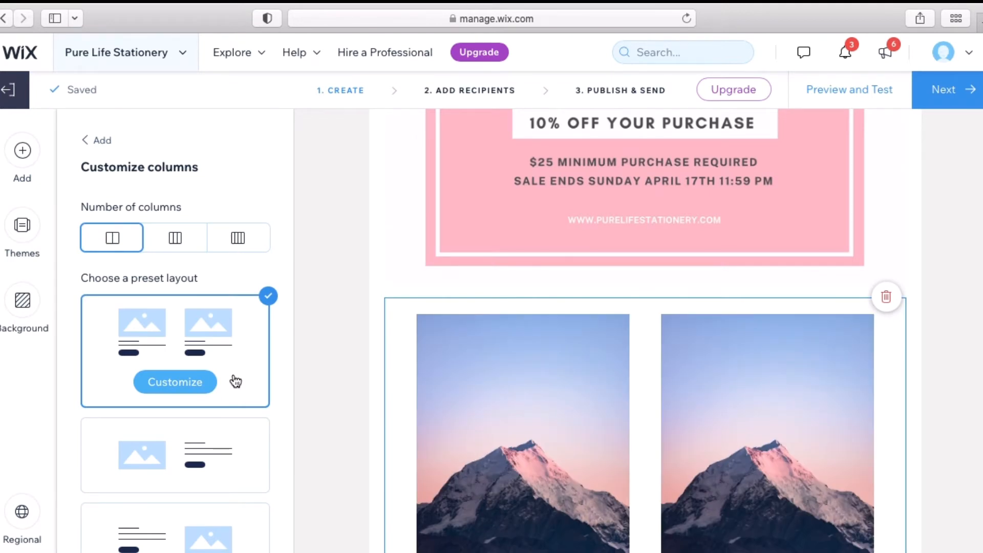
scroll(301, 420, down, 4)
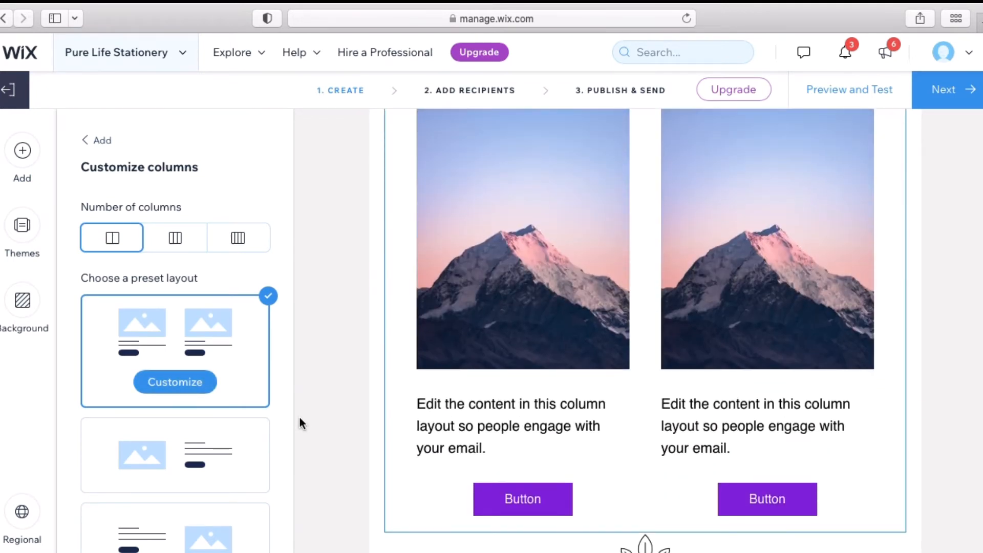
scroll(199, 477, down, 5)
scroll(200, 476, down, 3)
click(200, 472)
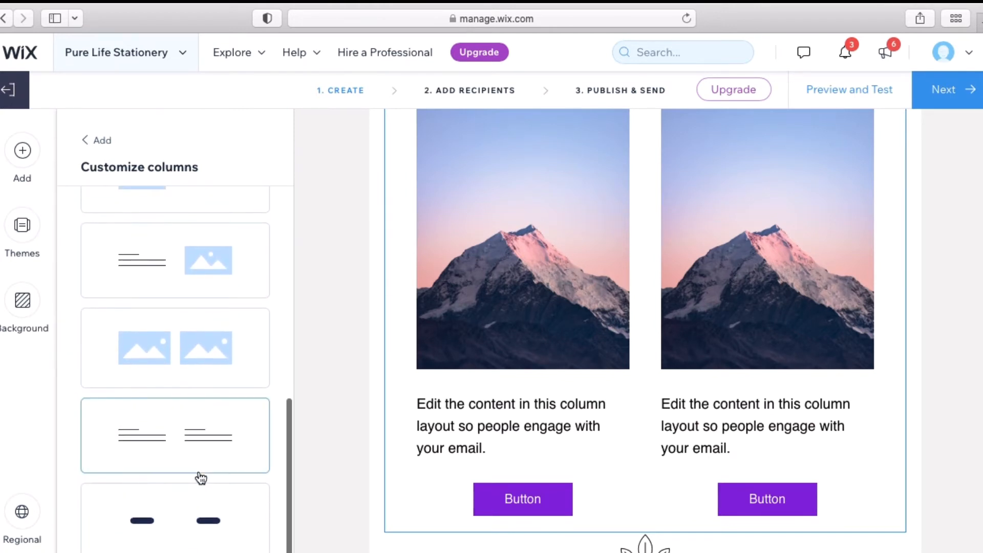
scroll(201, 478, up, 5)
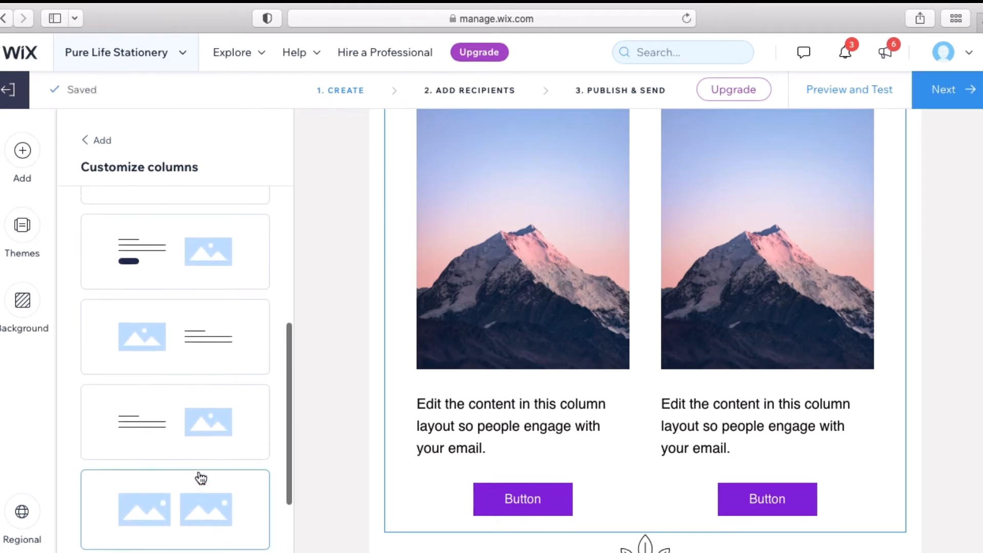
scroll(201, 478, up, 3)
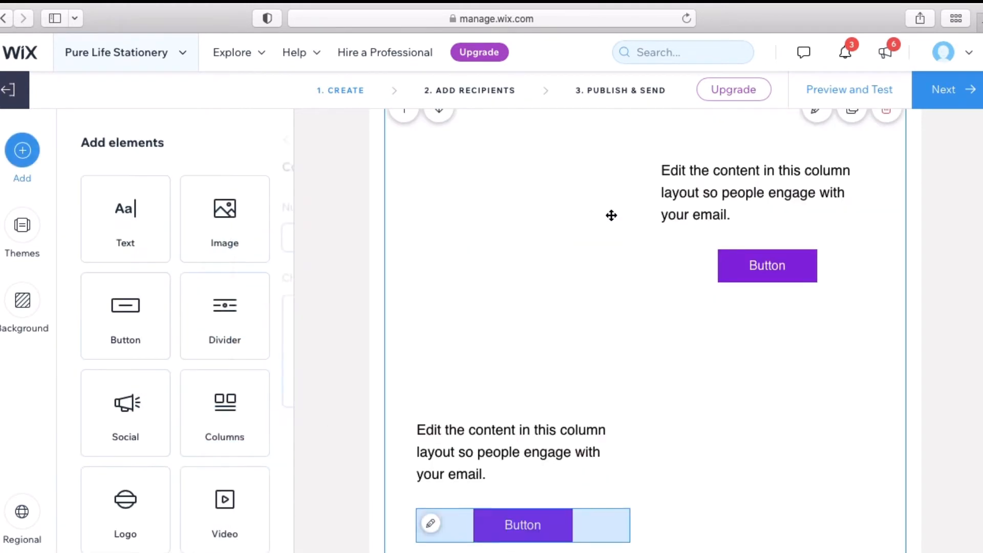
click(466, 311)
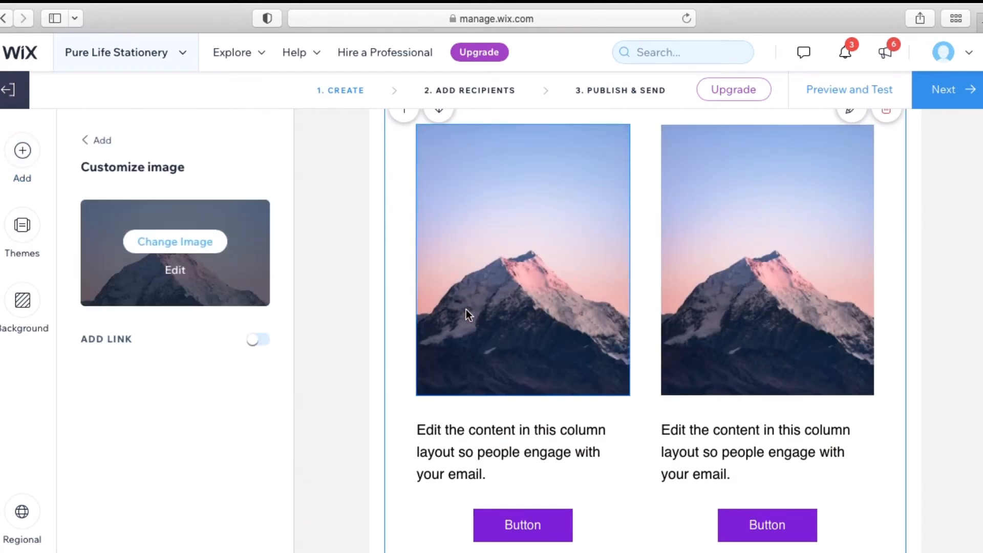
Set the column images to Email - Easter 1.heic (pens) and Email - Easter 2.heic (tote)
click(185, 243)
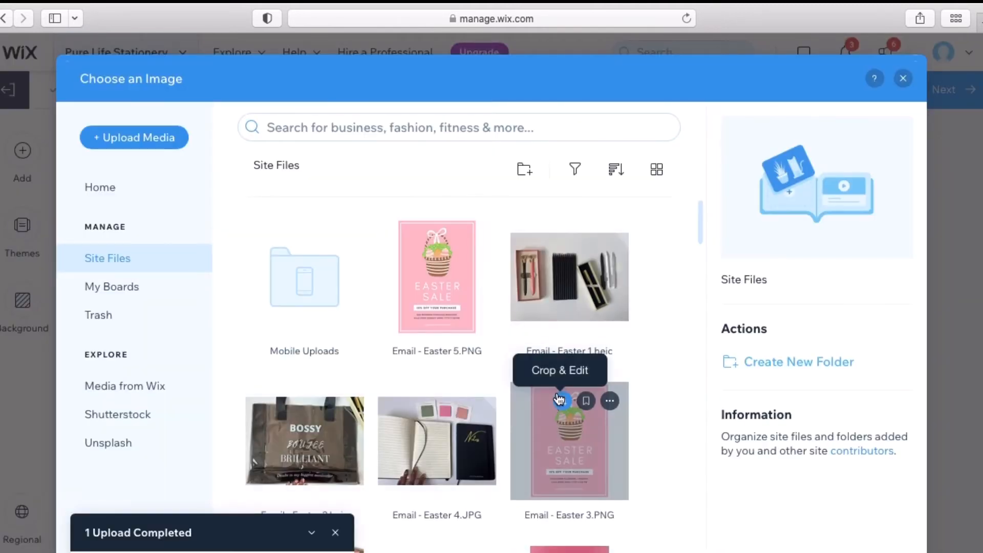
click(576, 263)
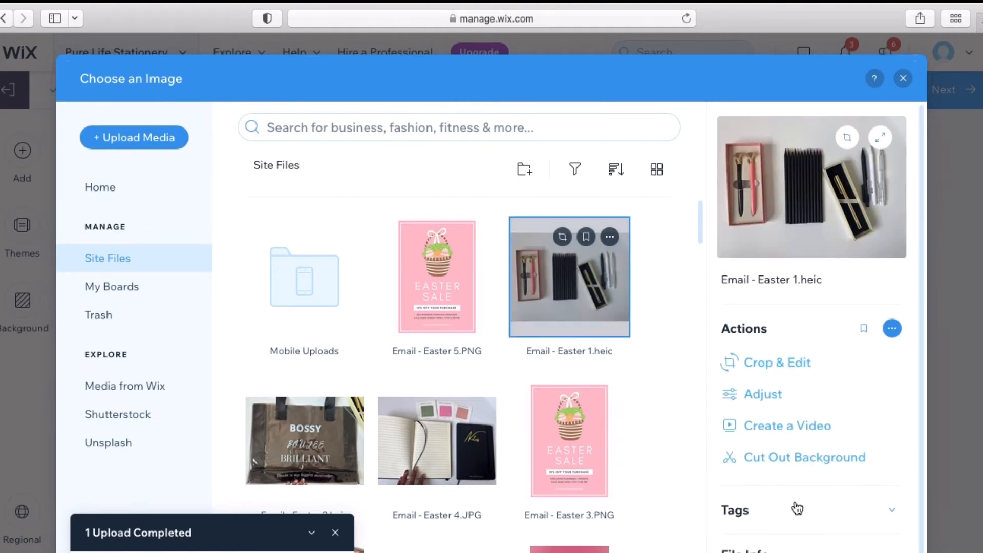
click(814, 551)
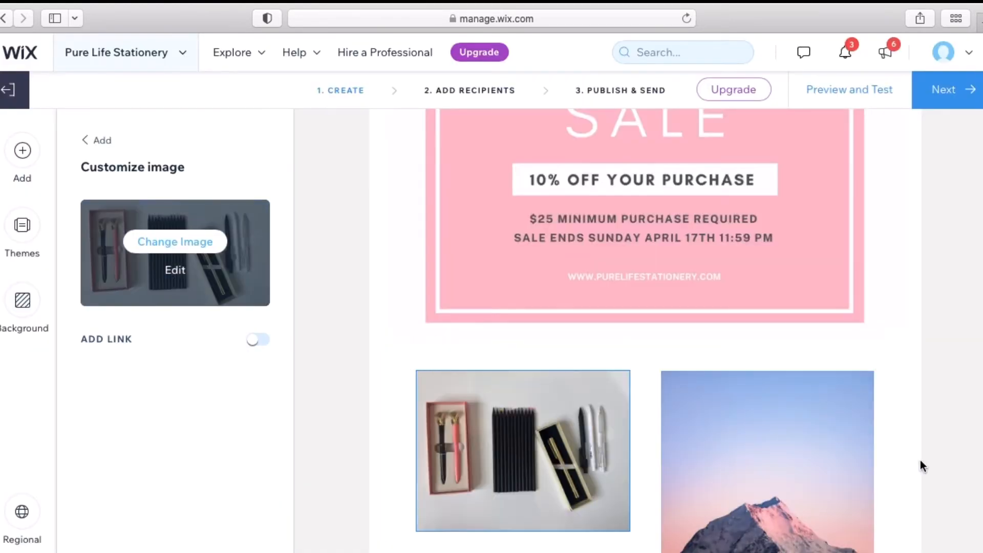
click(843, 460)
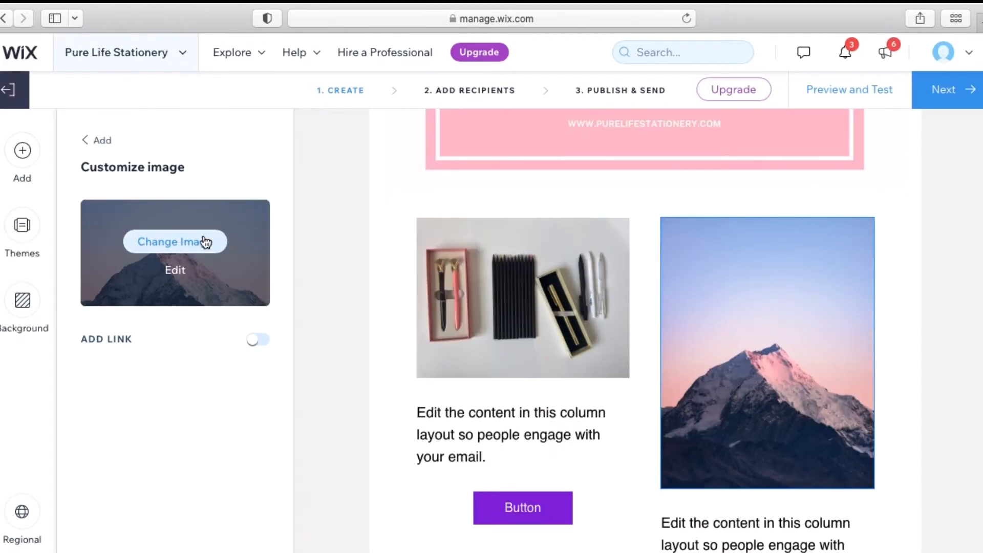
click(213, 241)
click(295, 468)
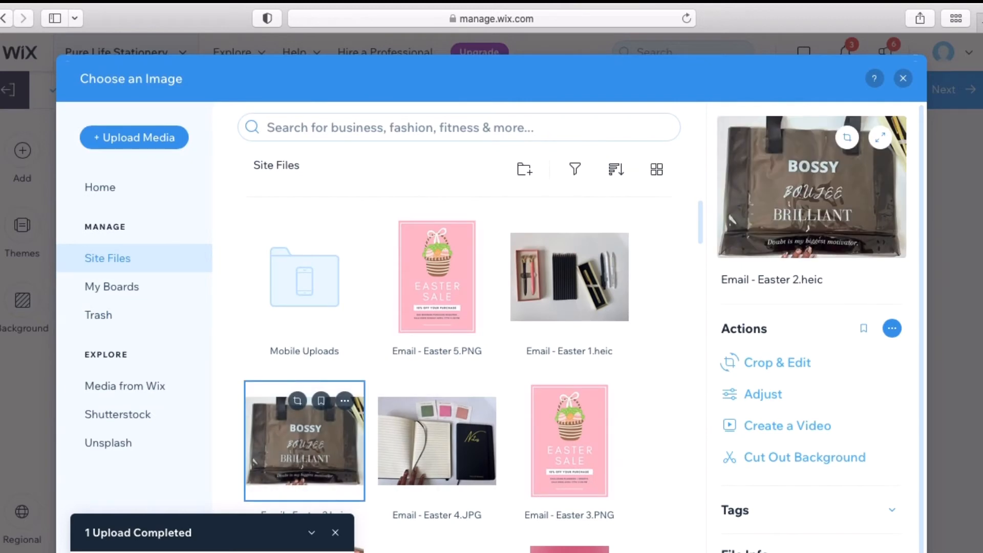
click(814, 551)
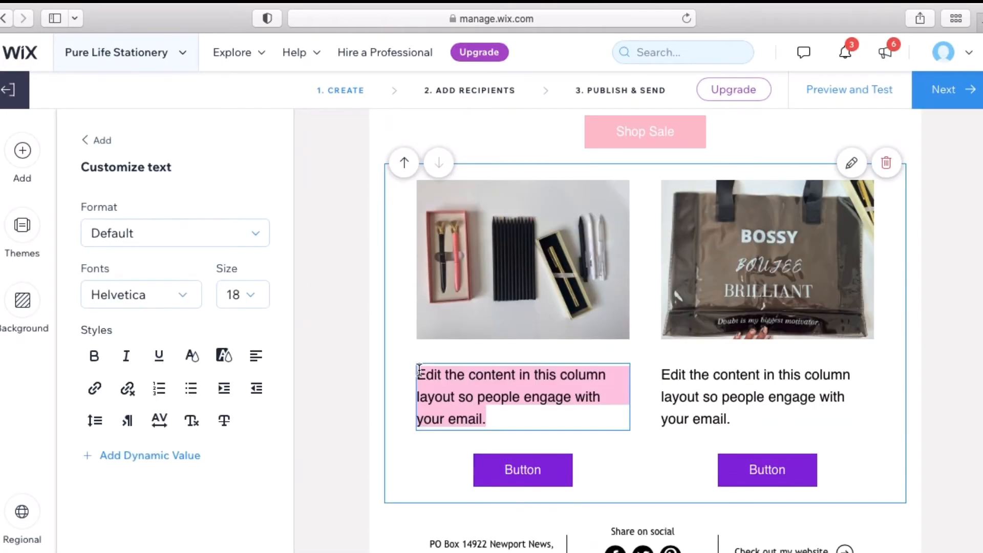
Caption the left column 'Luxury Writing Tools' and set it in Playfair Display
text(Luxury)
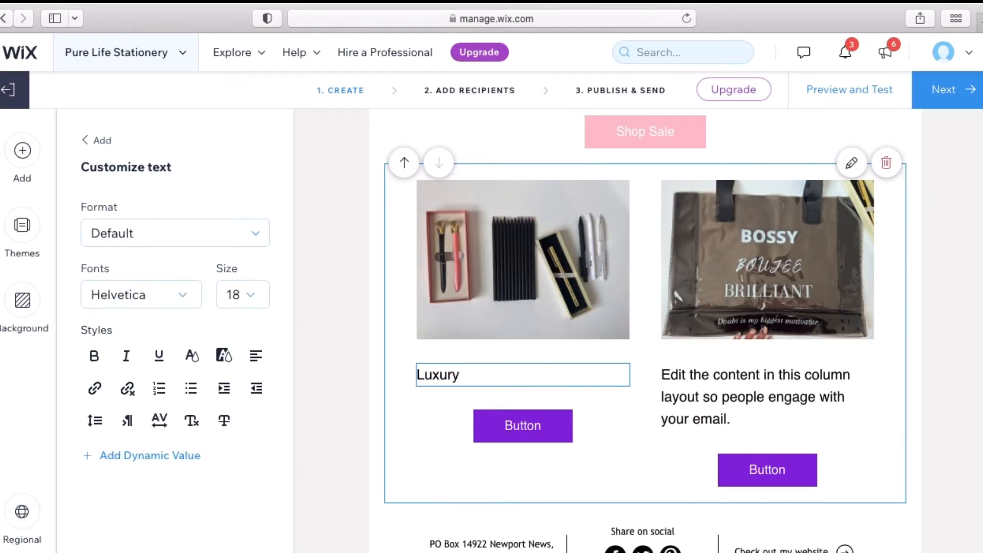
text( Writing Tools)
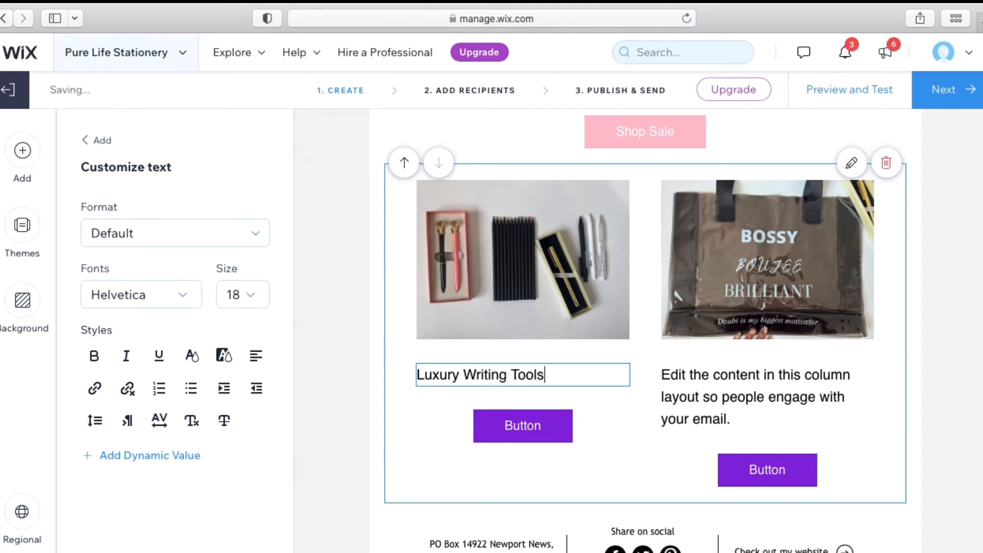
drag(558, 369, 449, 355)
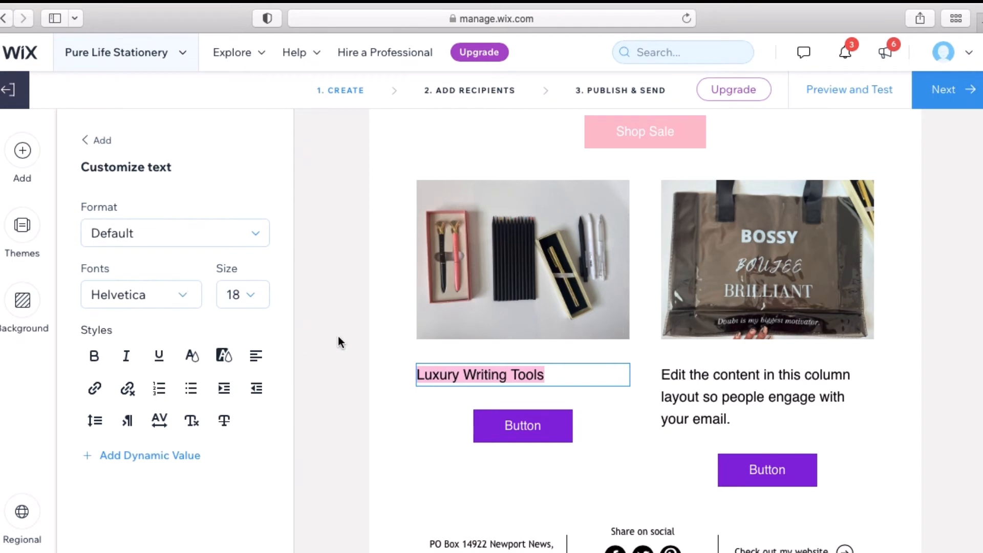
click(183, 294)
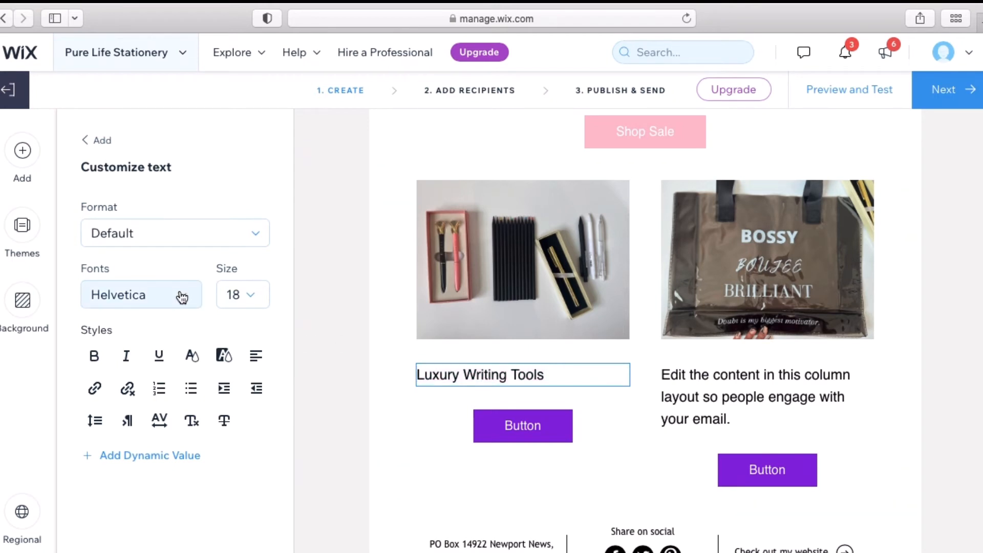
scroll(182, 423, down, 5)
scroll(182, 422, down, 5)
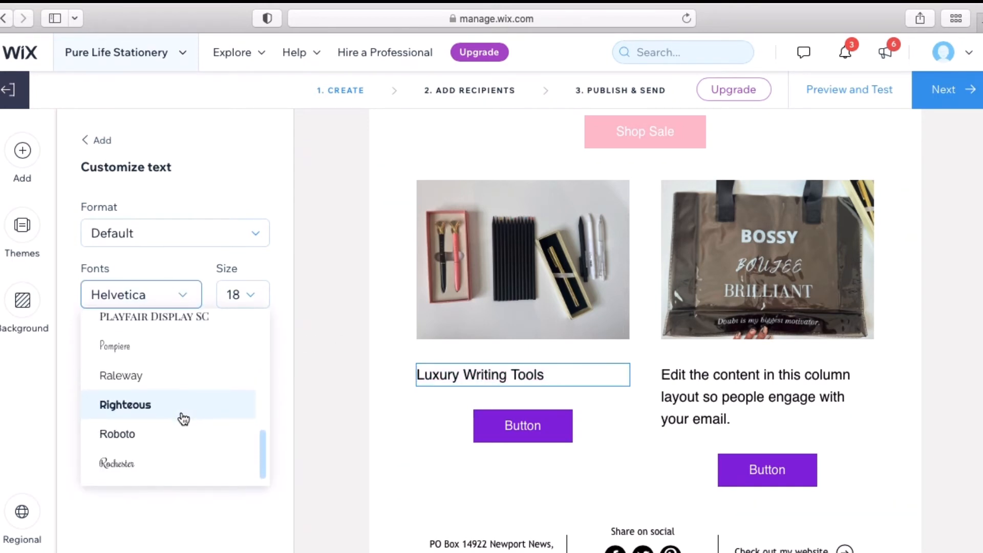
scroll(180, 422, up, 2)
click(188, 367)
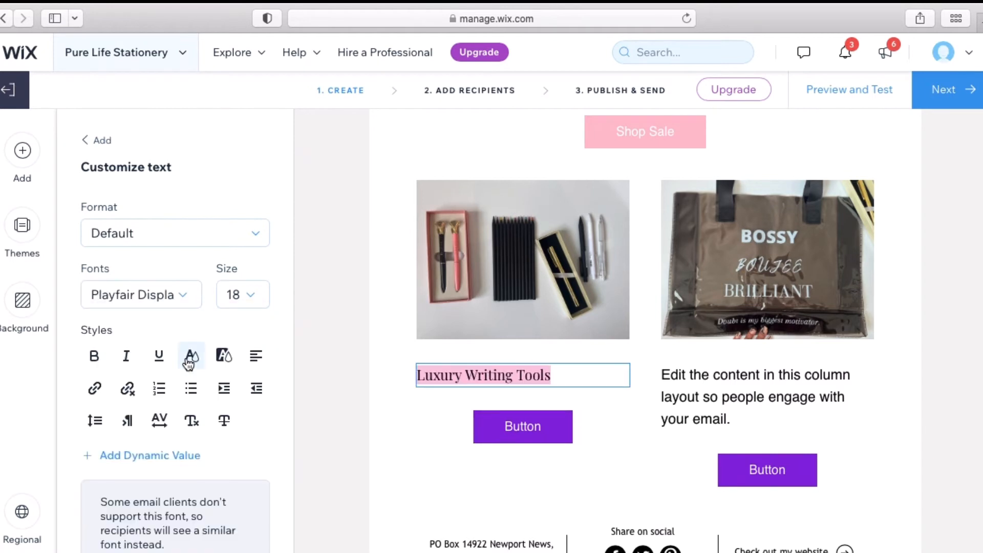
click(486, 425)
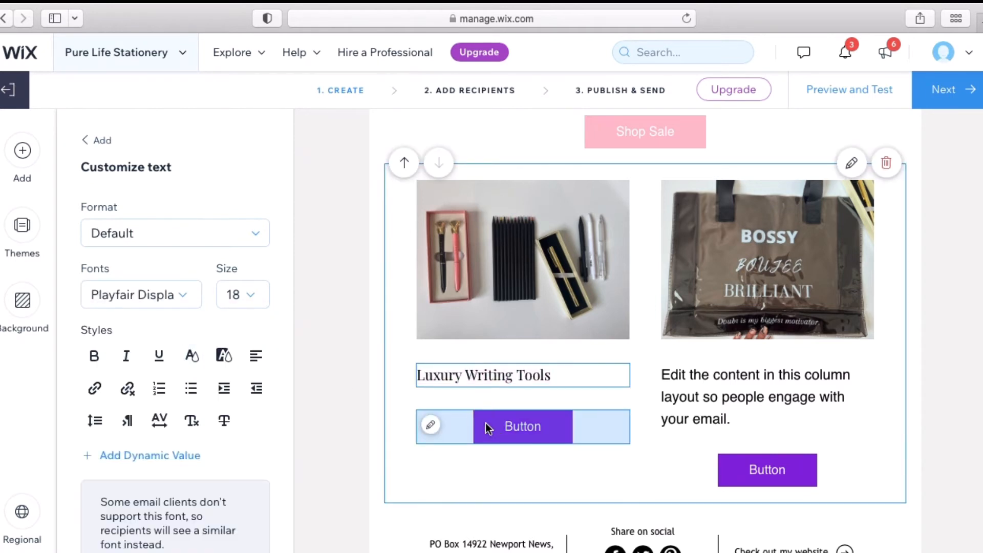
Relabel the left column's button 'Shop Writing Tools'
click(171, 292)
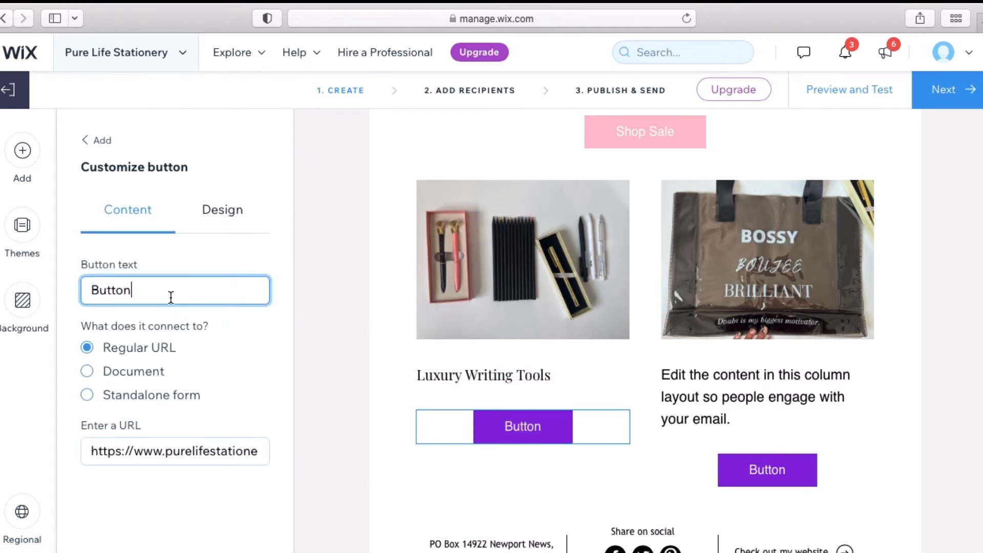
triple_click(171, 297)
text(Shop)
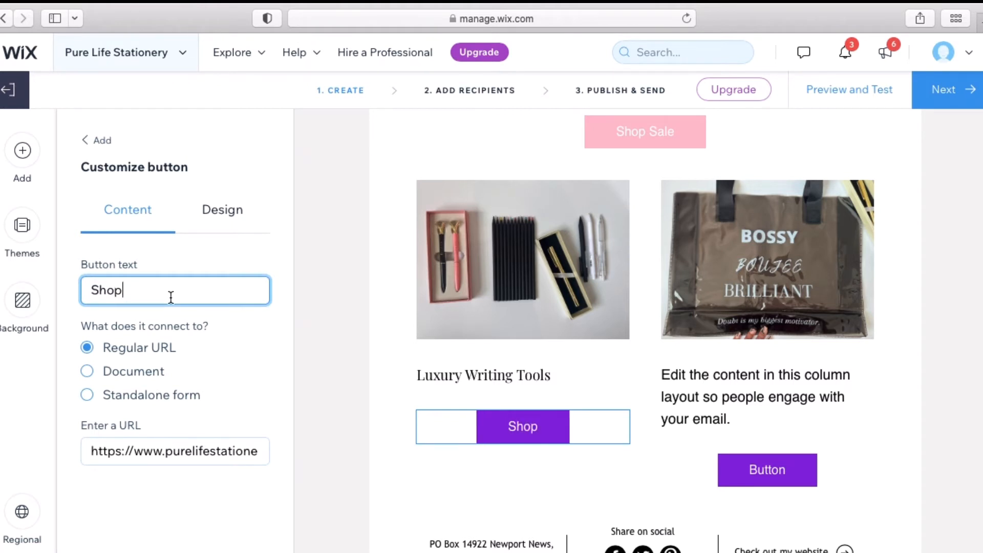
text( Writing To)
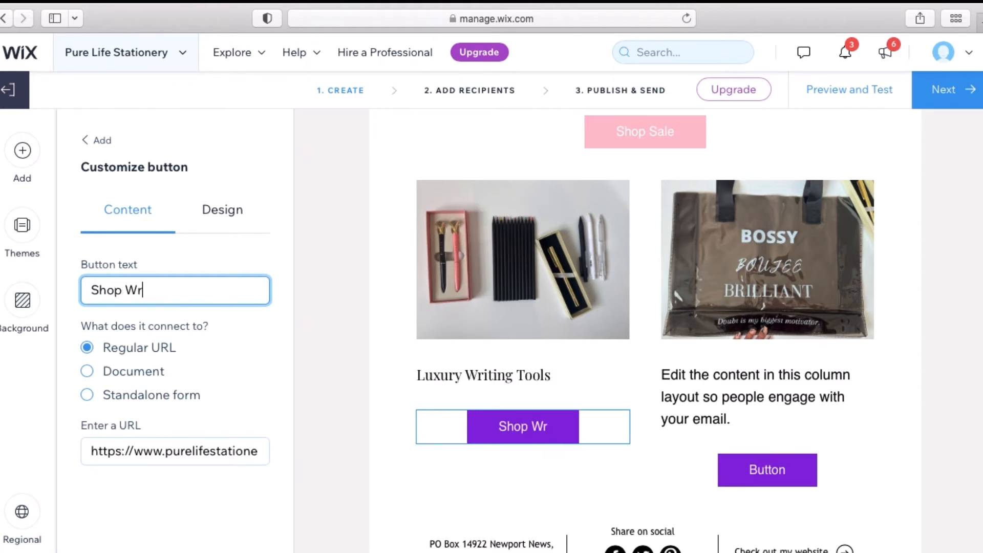
text(ols)
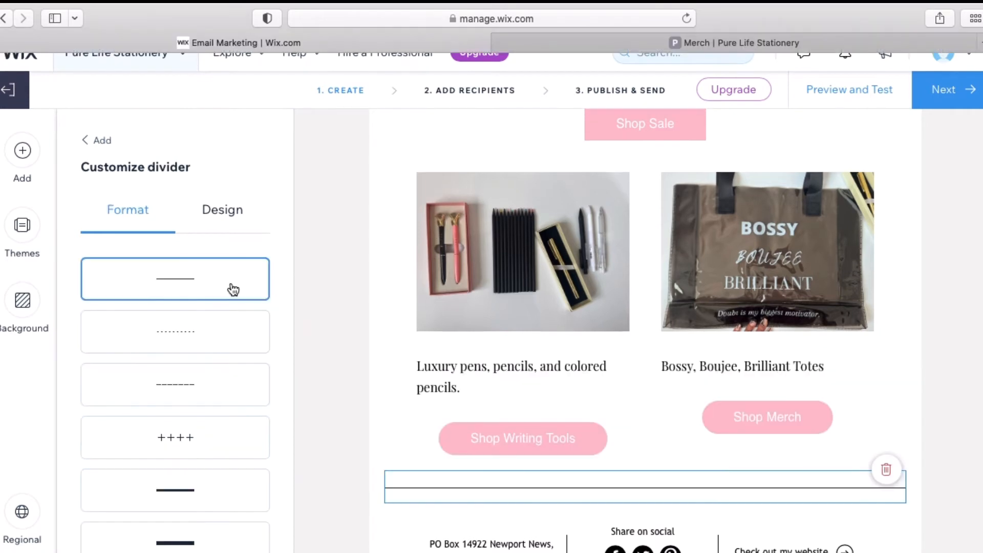
click(336, 277)
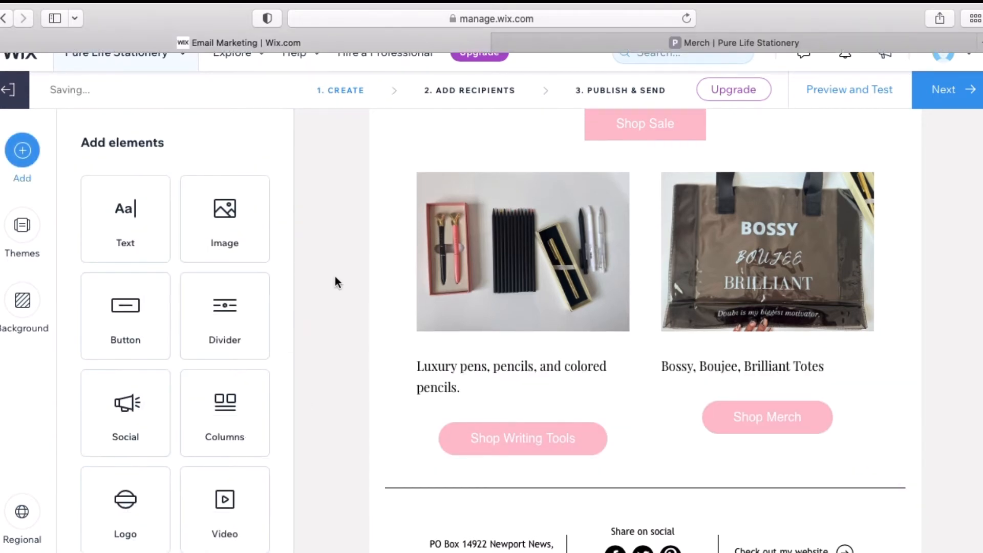
scroll(335, 275, up, 12)
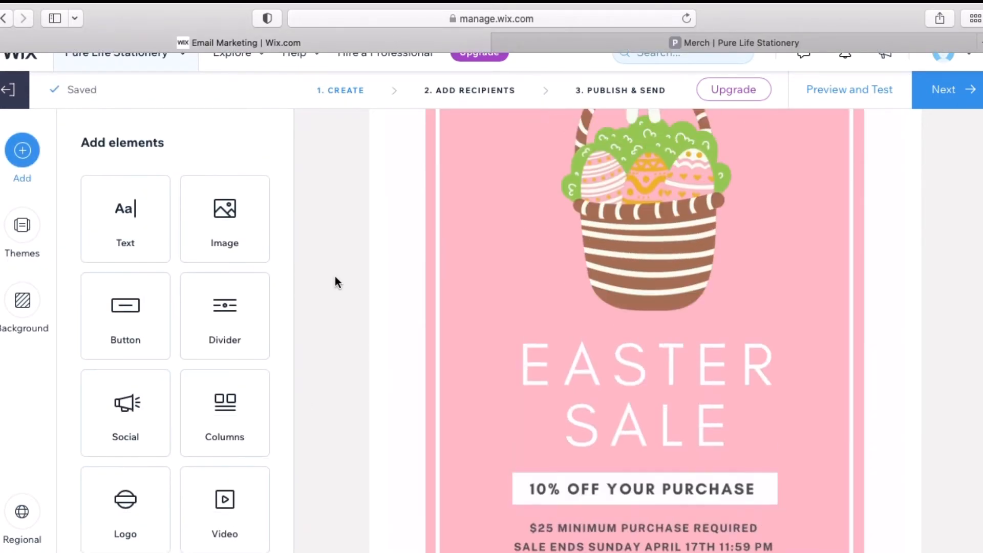
scroll(335, 276, down, 15)
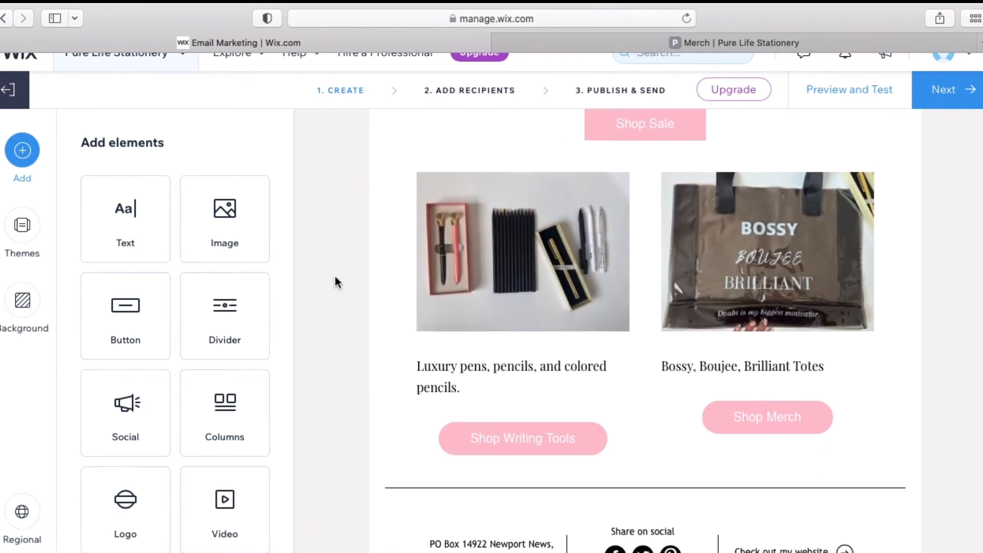
scroll(335, 276, up, 8)
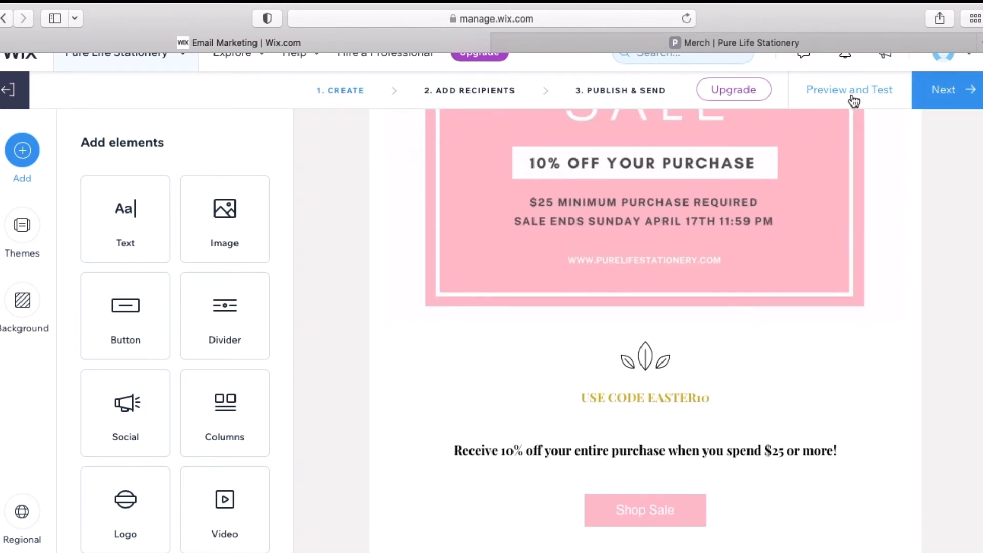
click(854, 92)
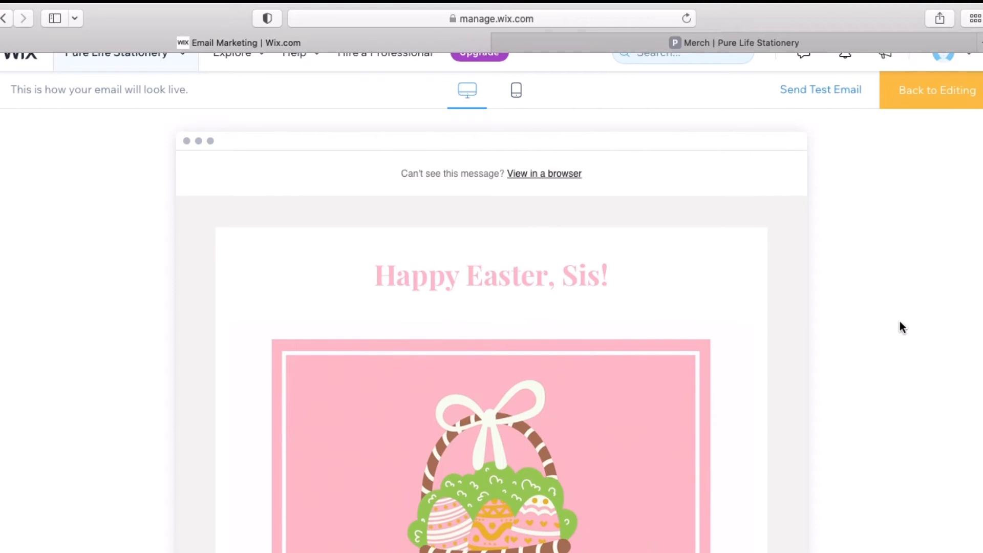
click(520, 97)
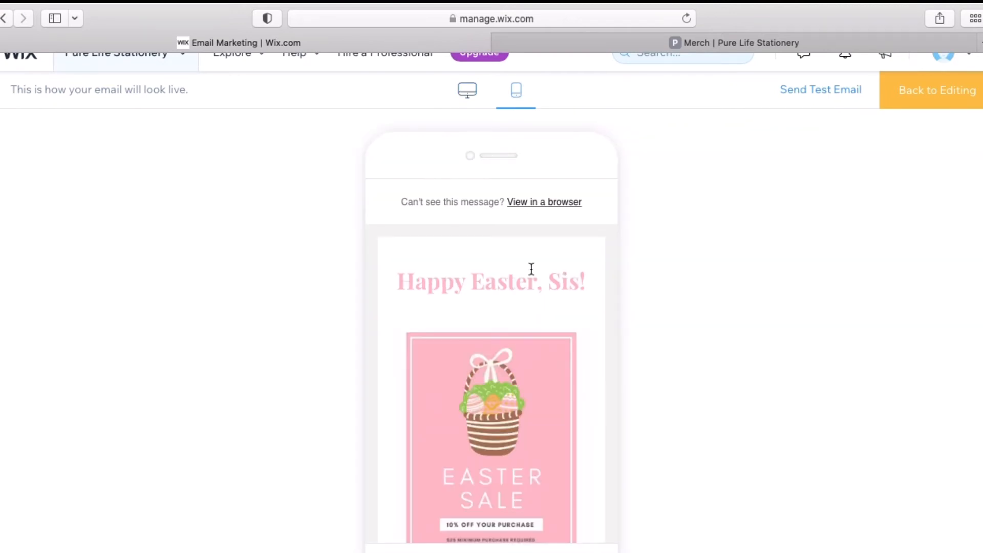
scroll(542, 391, down, 10)
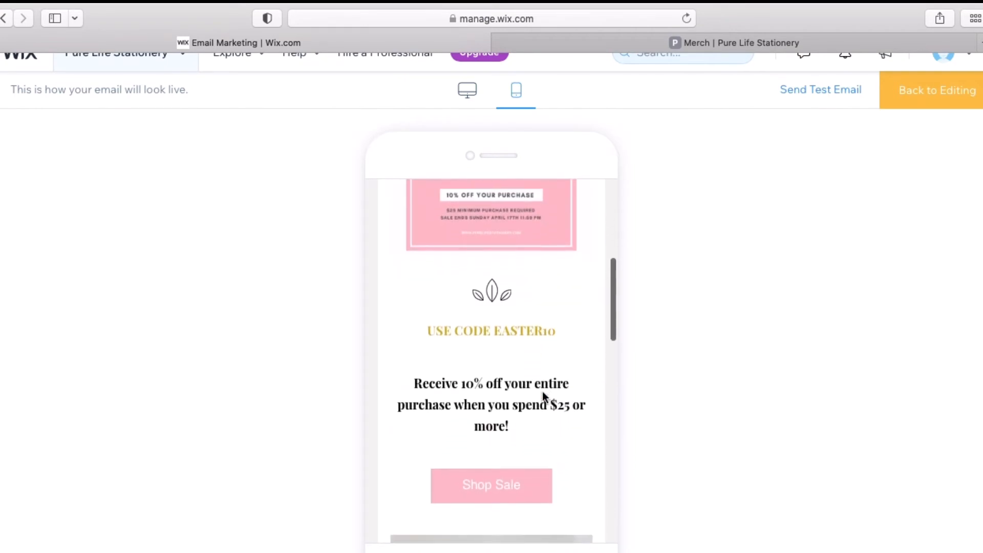
scroll(544, 398, down, 5)
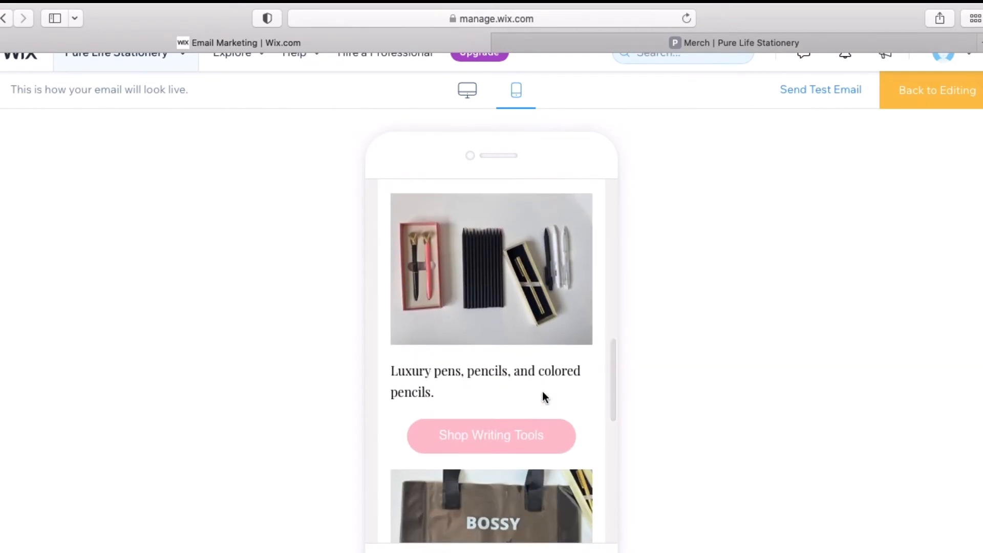
scroll(543, 391, down, 2)
scroll(542, 392, down, 6)
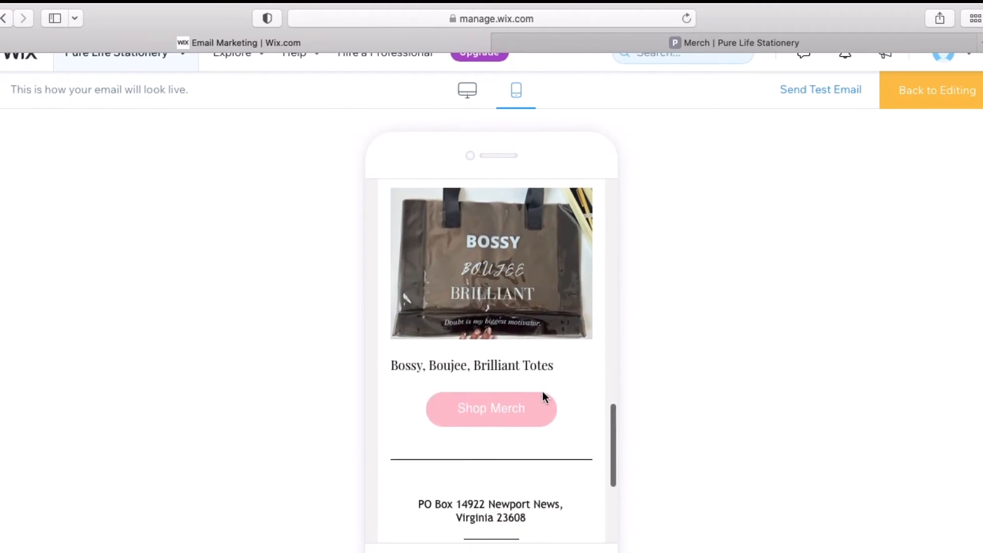
scroll(544, 398, down, 4)
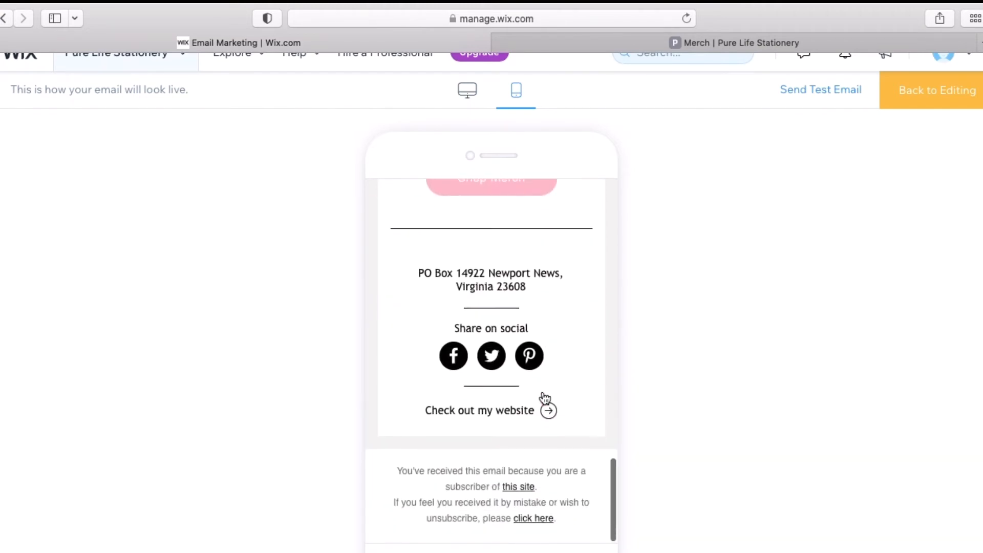
scroll(542, 396, up, 9)
scroll(542, 391, up, 10)
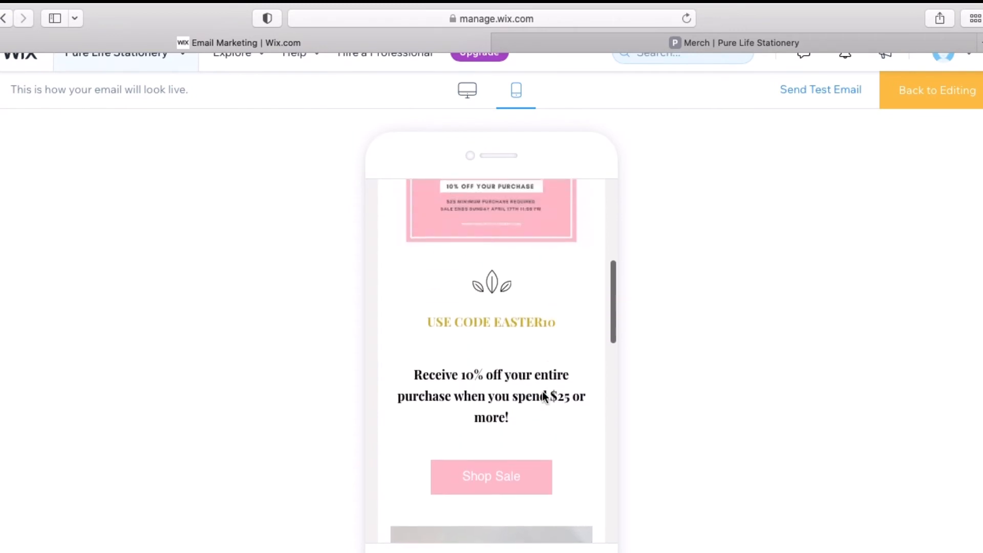
scroll(542, 391, up, 3)
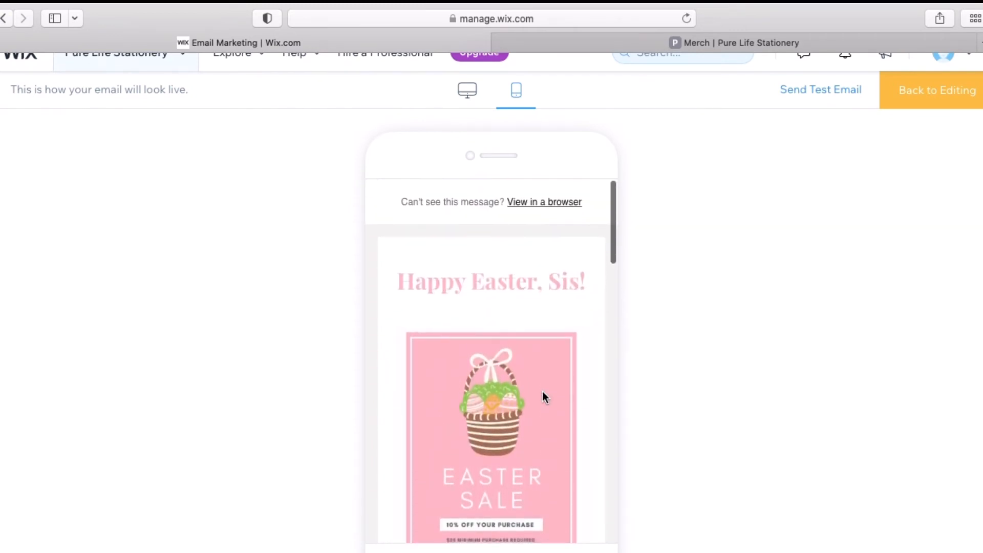
scroll(543, 391, down, 10)
scroll(542, 391, down, 3)
scroll(543, 391, up, 9)
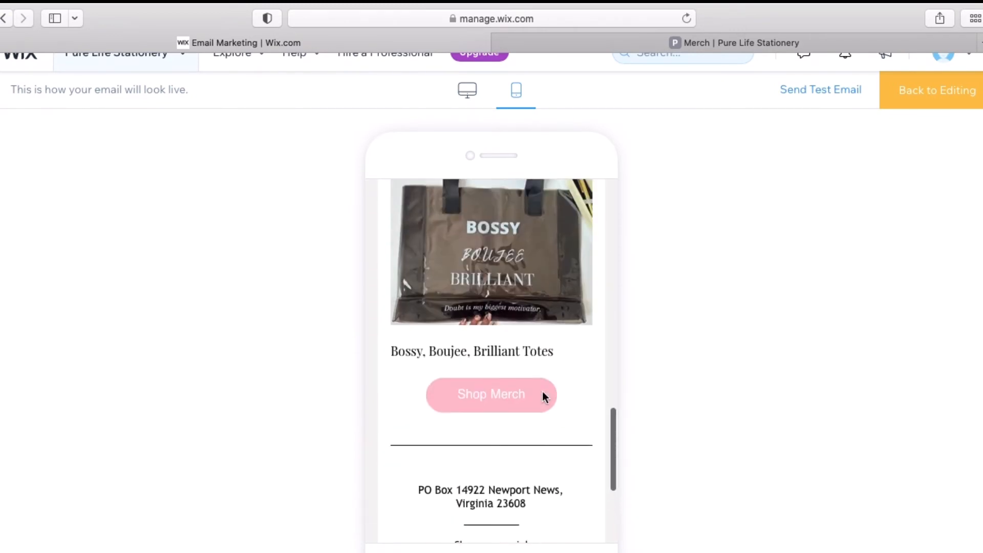
scroll(542, 397, up, 3)
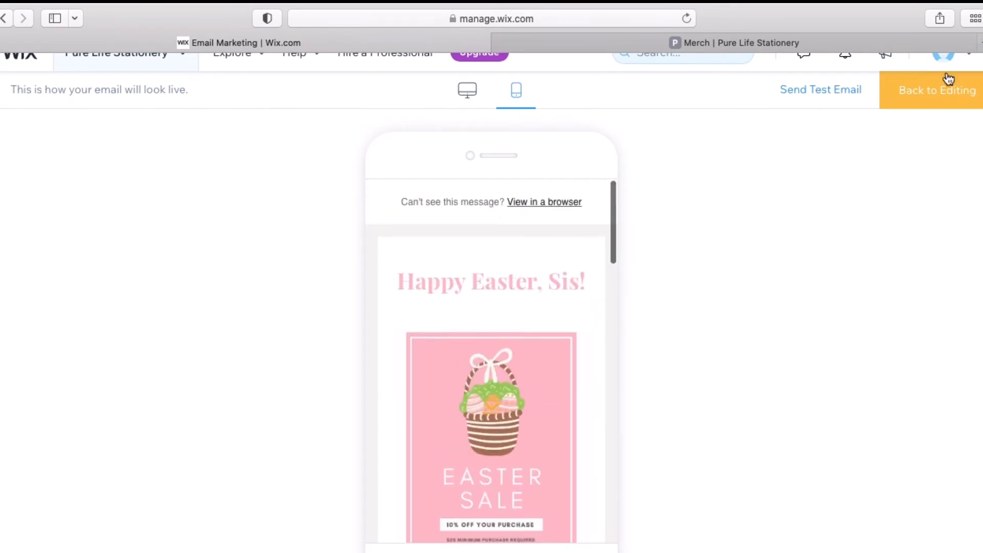
Start a test email addressed to the store's own email address
click(805, 92)
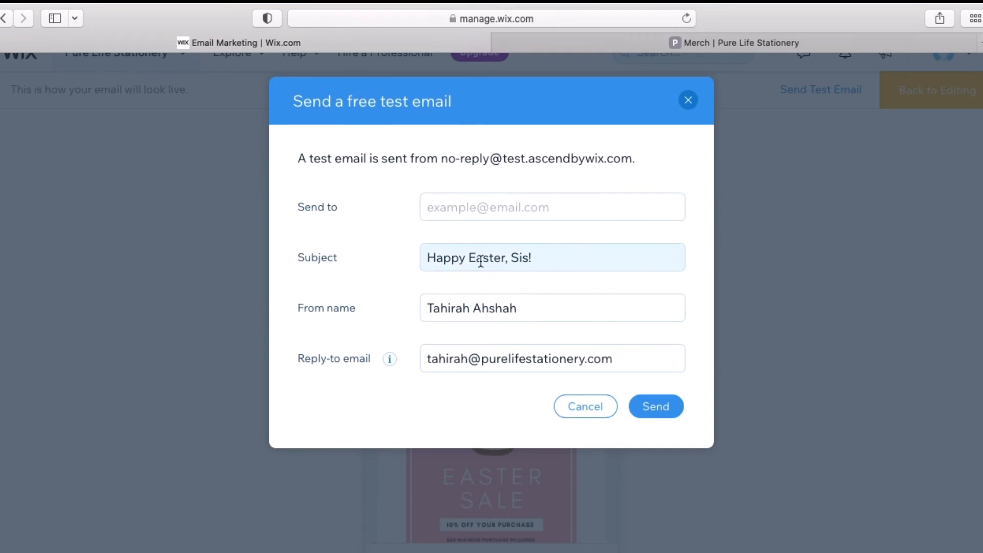
click(539, 211)
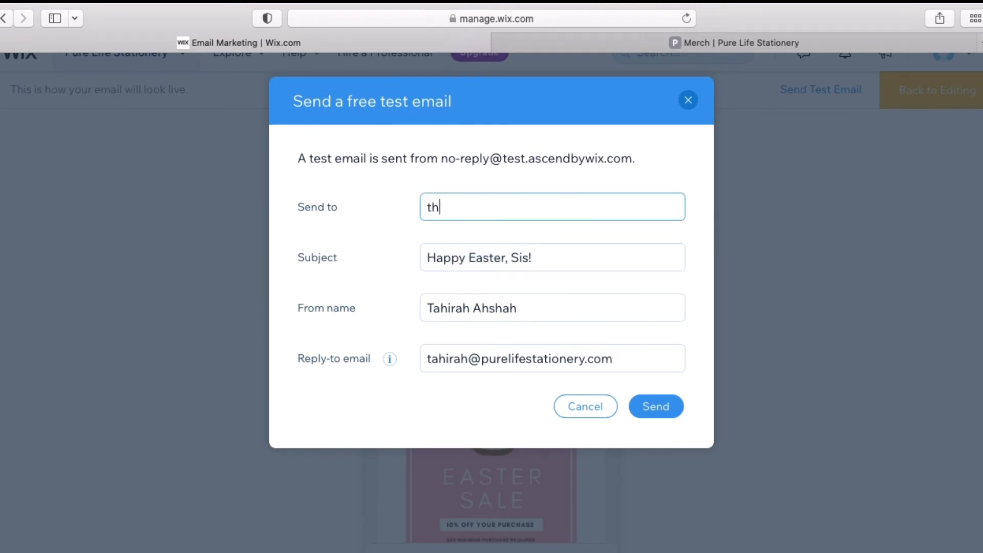
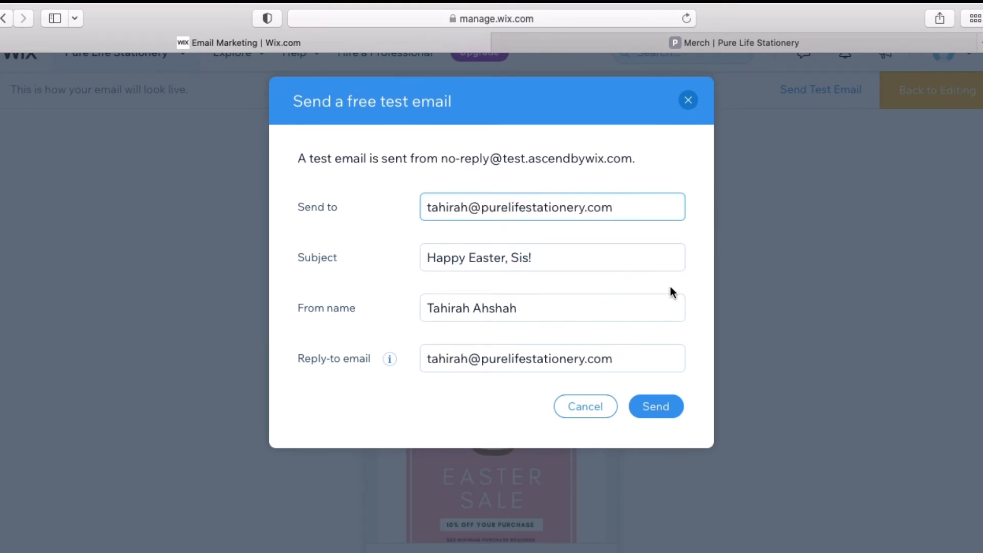
click(696, 263)
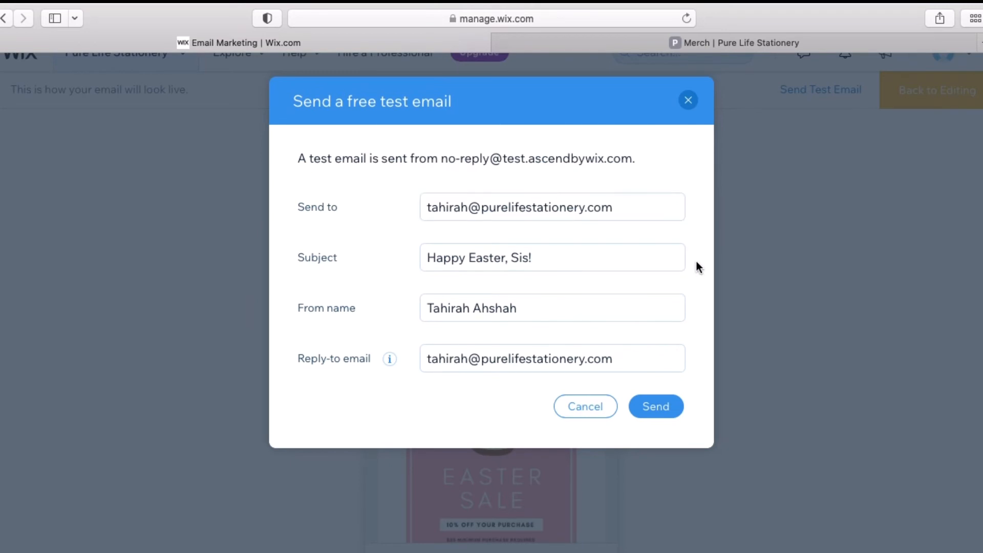
Change the test subject to 'Flash Easter Sale!' and send the test copy
click(599, 252)
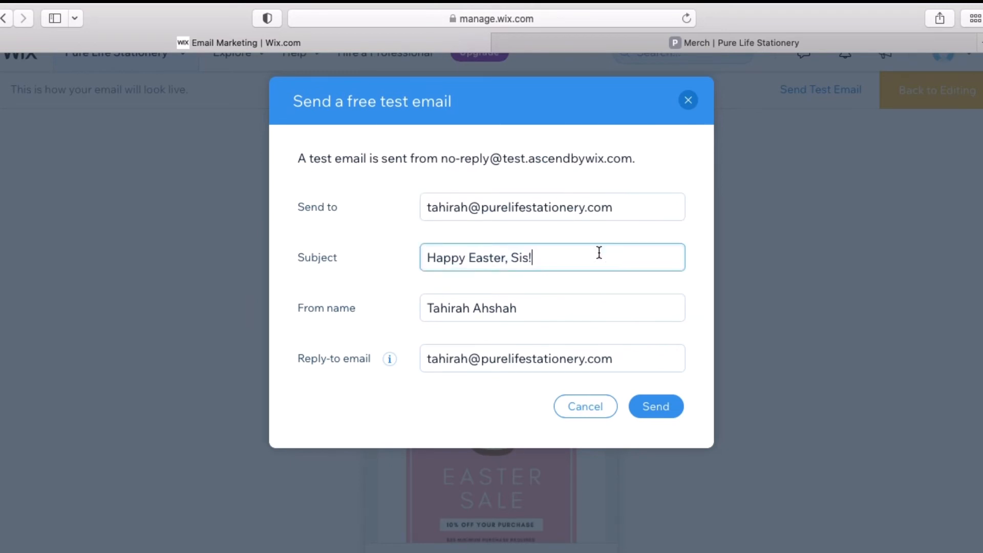
triple_click(599, 252)
text(S)
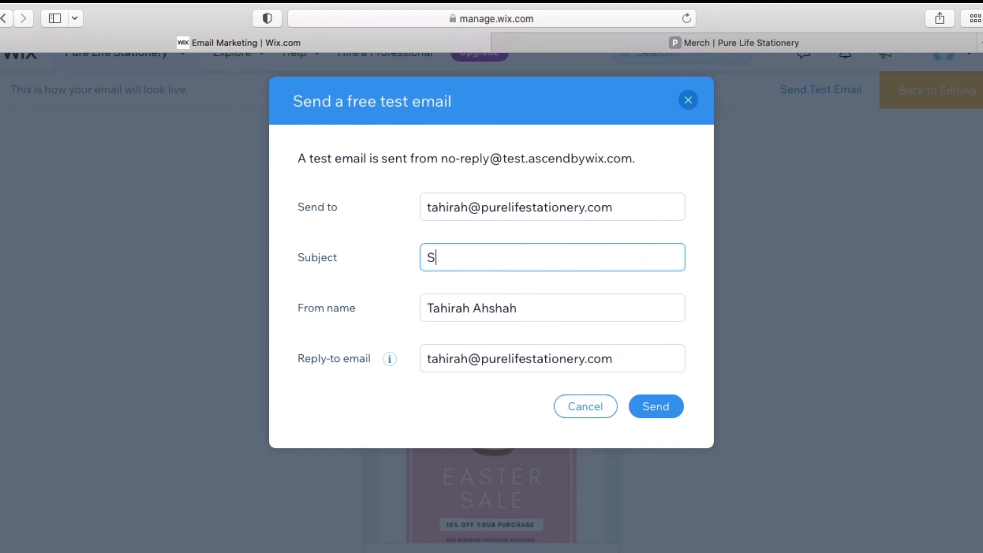
text(tat)
key(BackSpace)
key(BackSpace)
key(BackSpace)
key(BackSpace)
text(Eas)
text(ter Sale)
text(Fl)
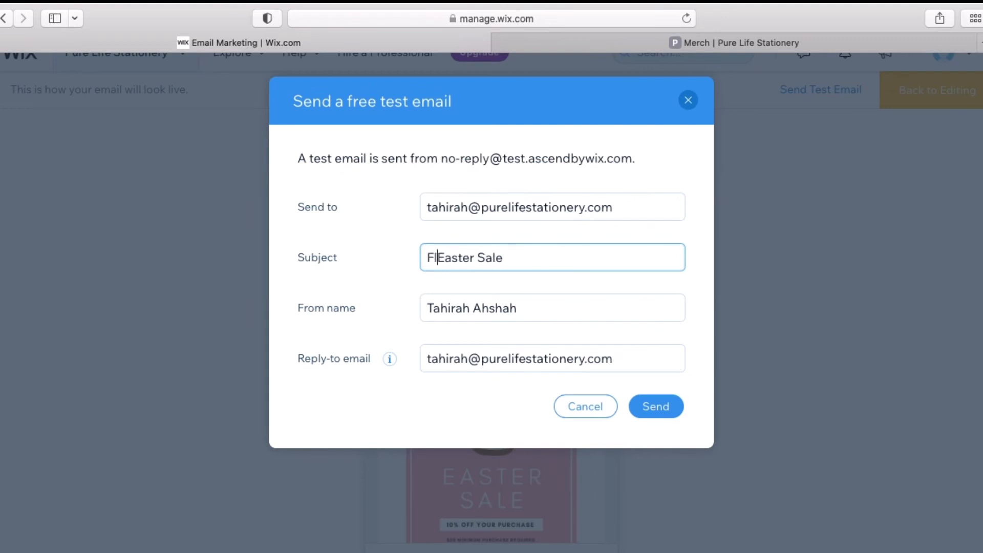
text(ash)
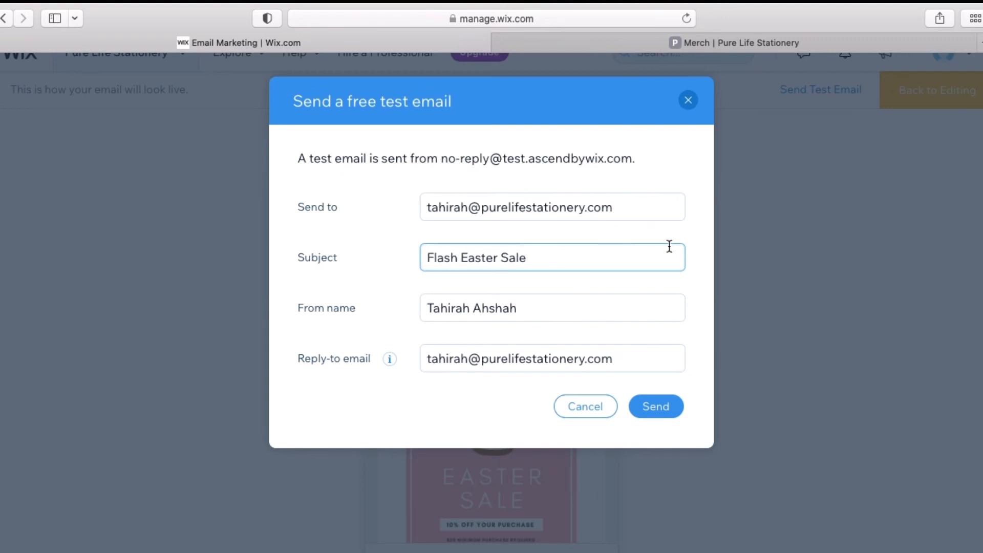
click(669, 246)
text(!)
click(677, 408)
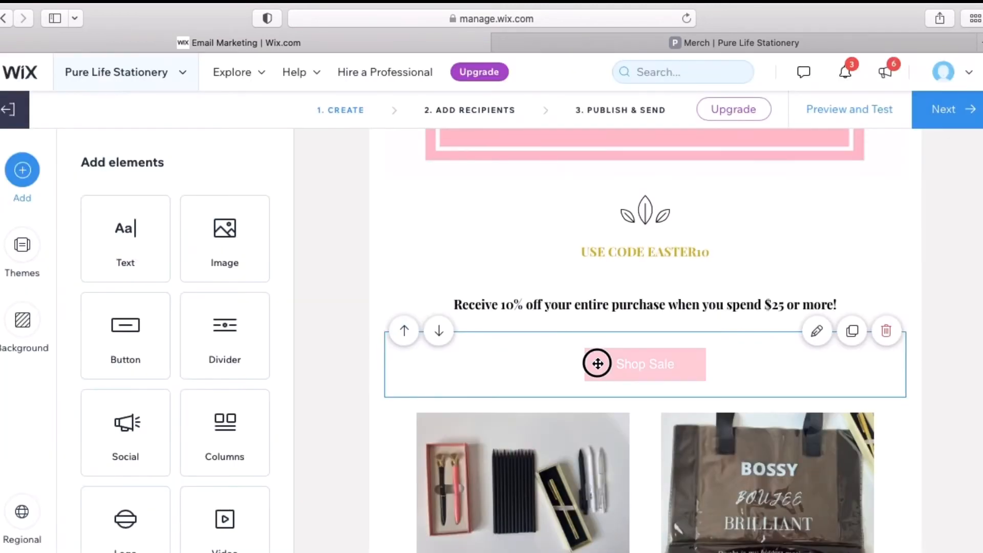
click(590, 361)
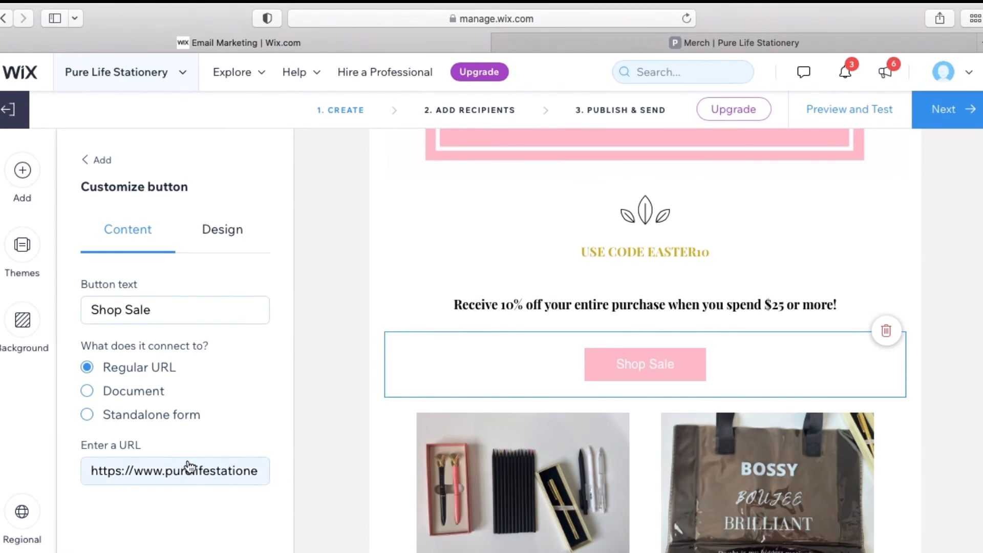
Edit the Shop Sale button's link URL in the Enter a URL field
click(202, 471)
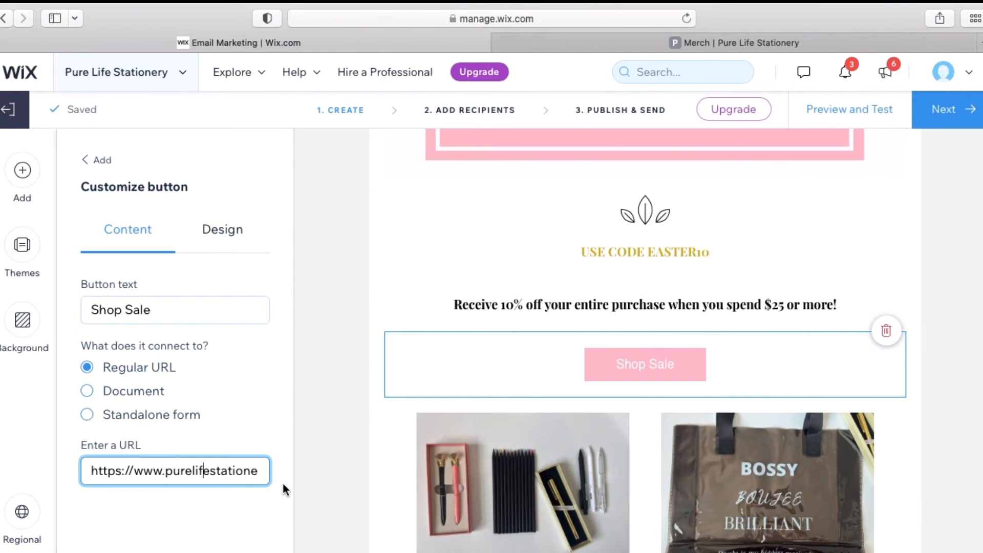
key(Right)
key(Right)
key(Right)
key(Right)
key(Right)
key(Right)
key(Right)
key(Right)
key(Right)
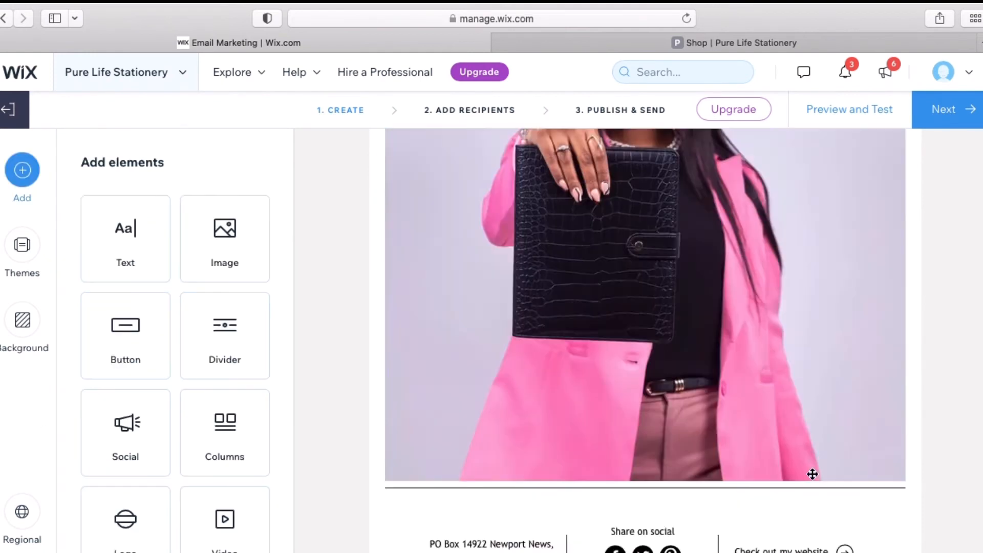
Move the pens-and-totes section below the woman's planner photo and add a text block
scroll(813, 474, up, 10)
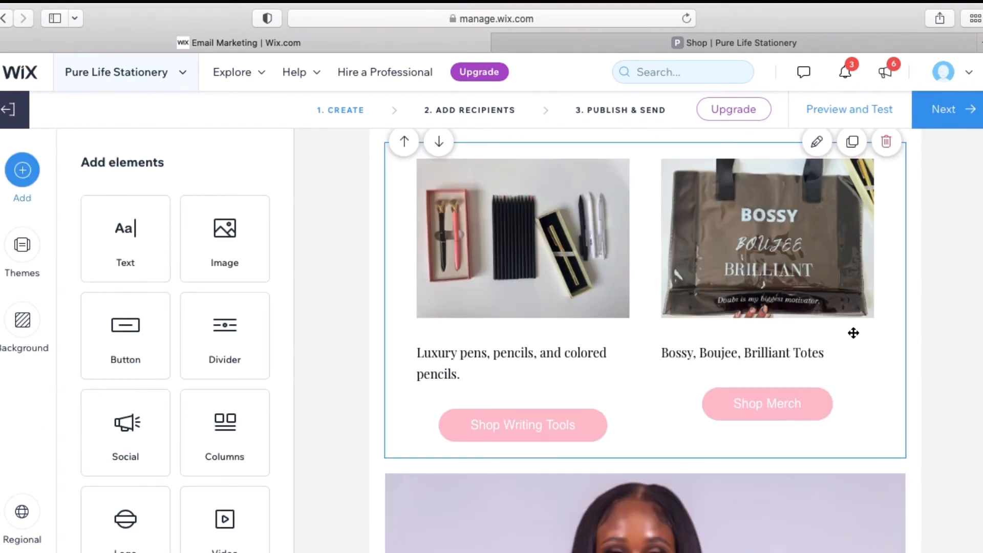
drag(899, 220, 885, 461)
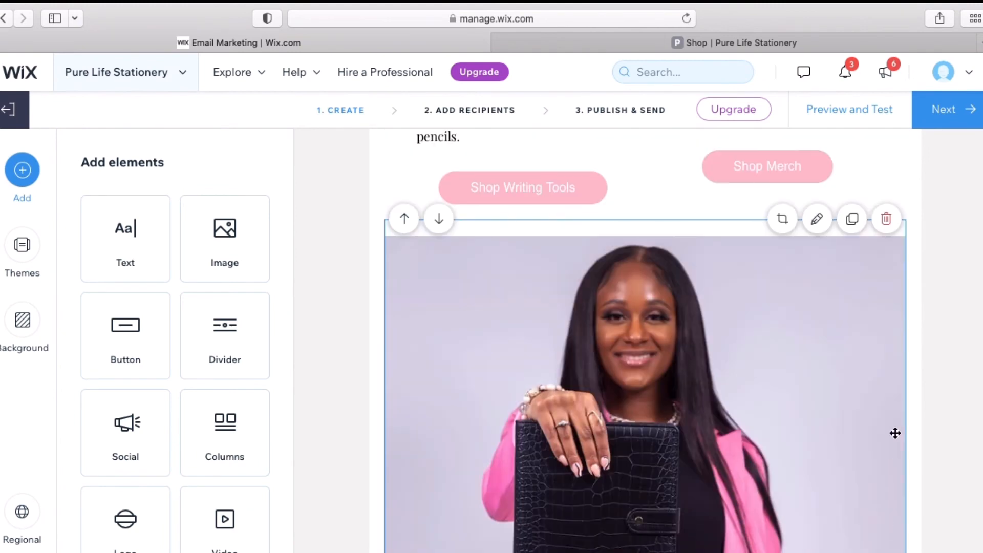
scroll(972, 351, down, 10)
scroll(972, 351, down, 6)
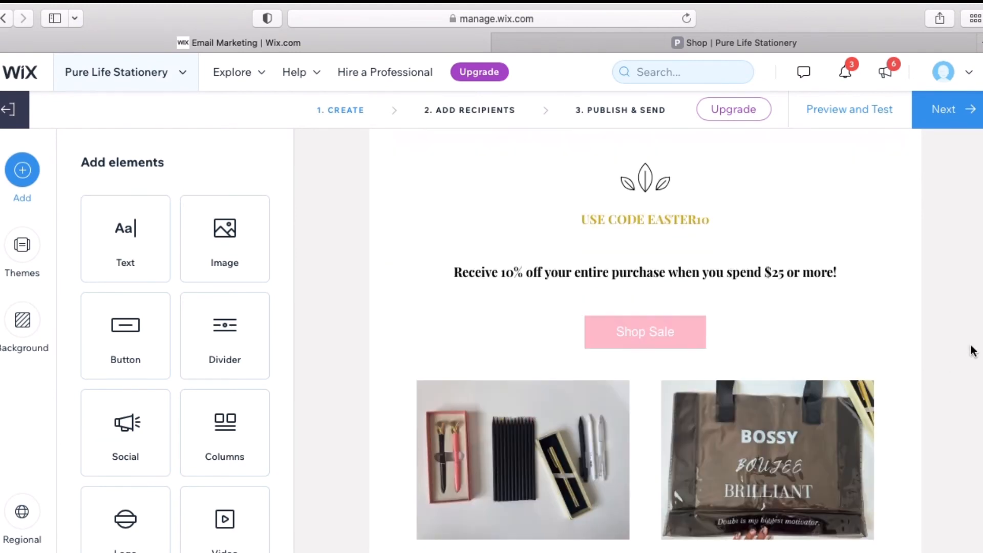
scroll(971, 351, up, 1)
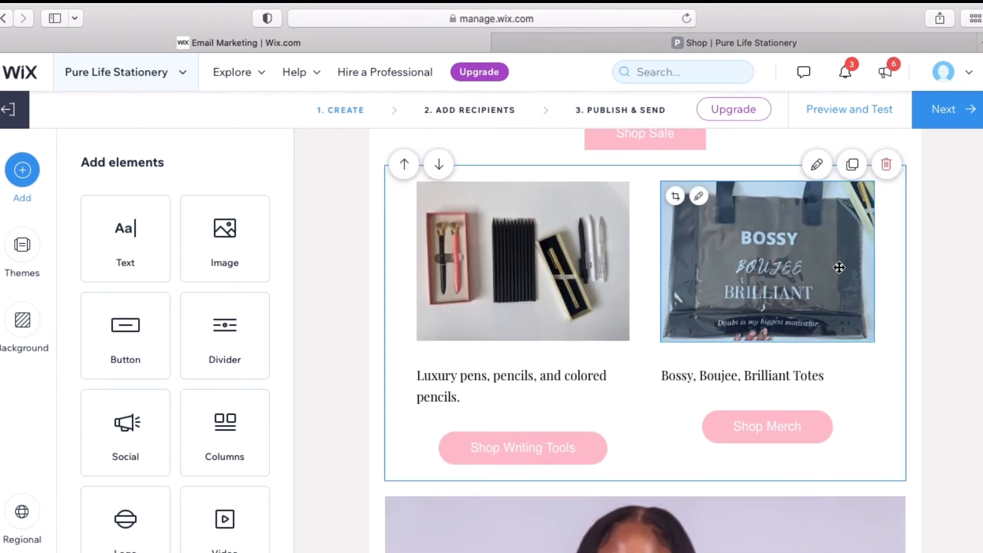
drag(863, 384, 865, 552)
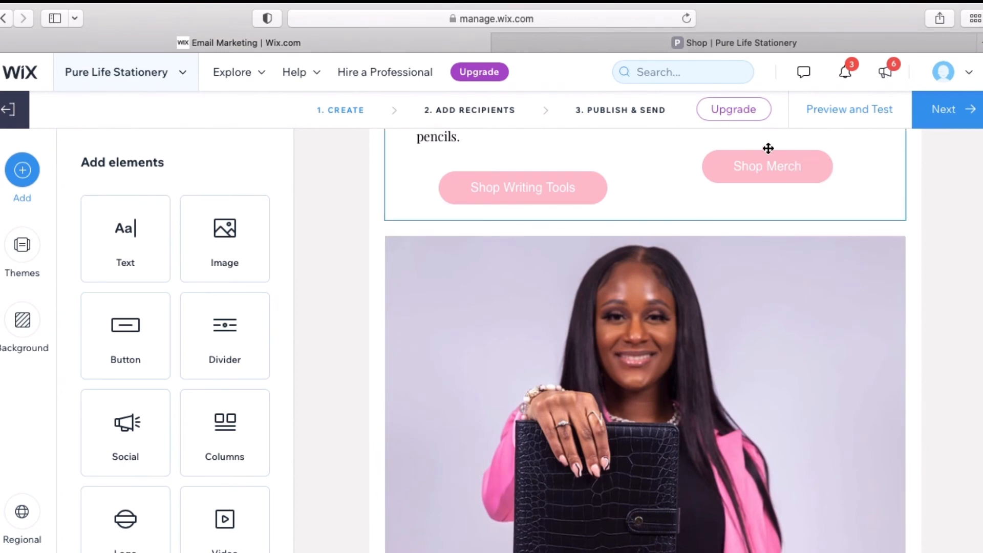
drag(635, 152, 676, 550)
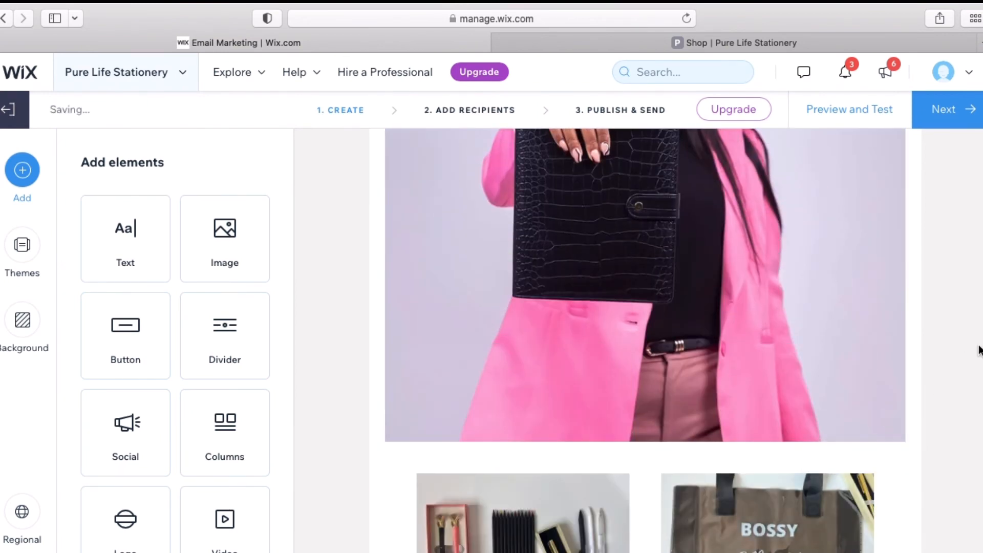
scroll(980, 348, up, 10)
scroll(980, 348, down, 5)
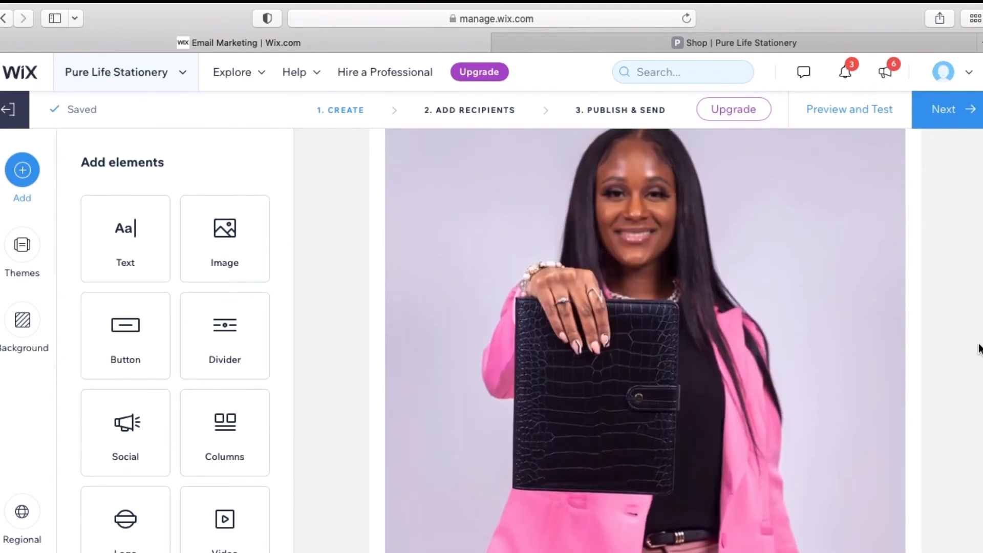
scroll(980, 348, up, 8)
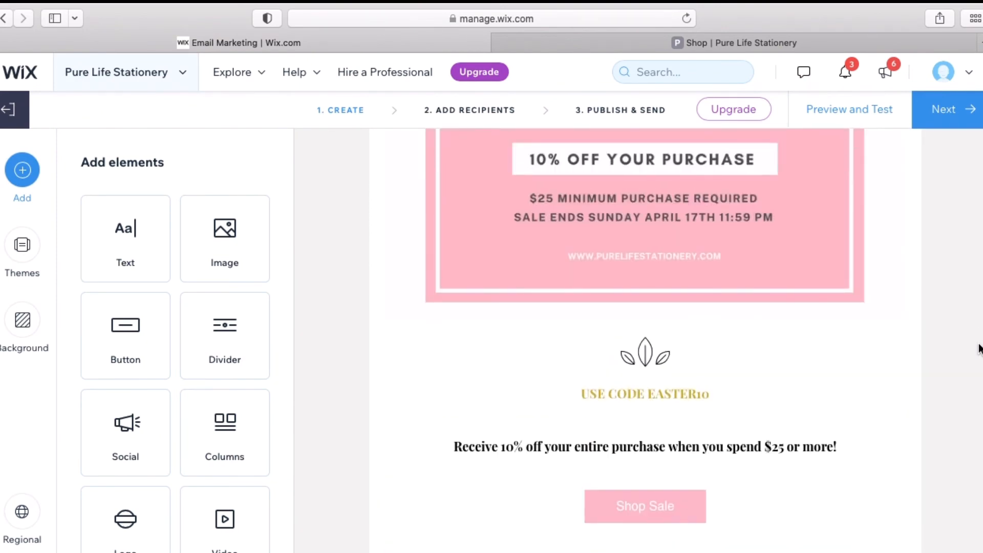
scroll(980, 348, down, 10)
click(123, 239)
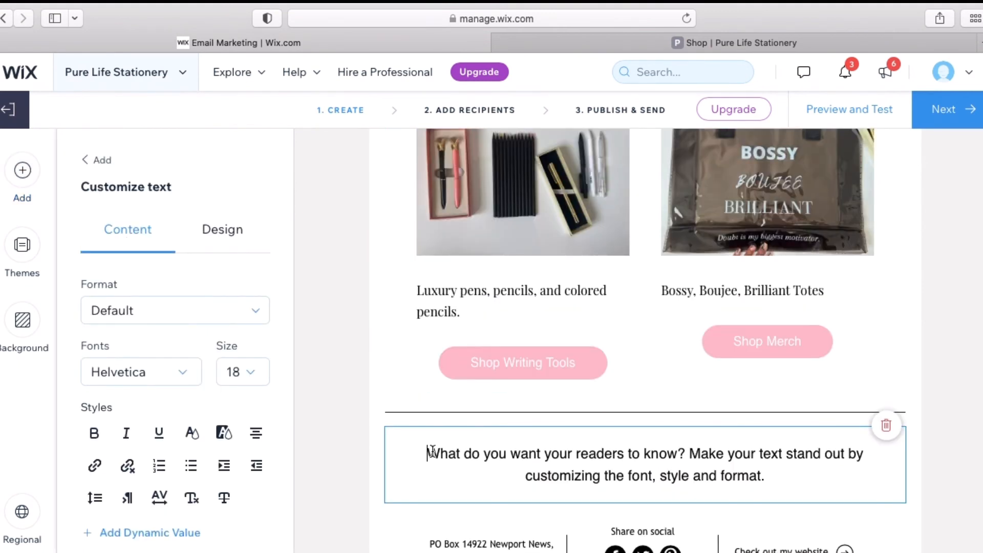
Replace the new block's placeholder text with copy starting 'Have you been eyeing our'
drag(432, 452, 727, 507)
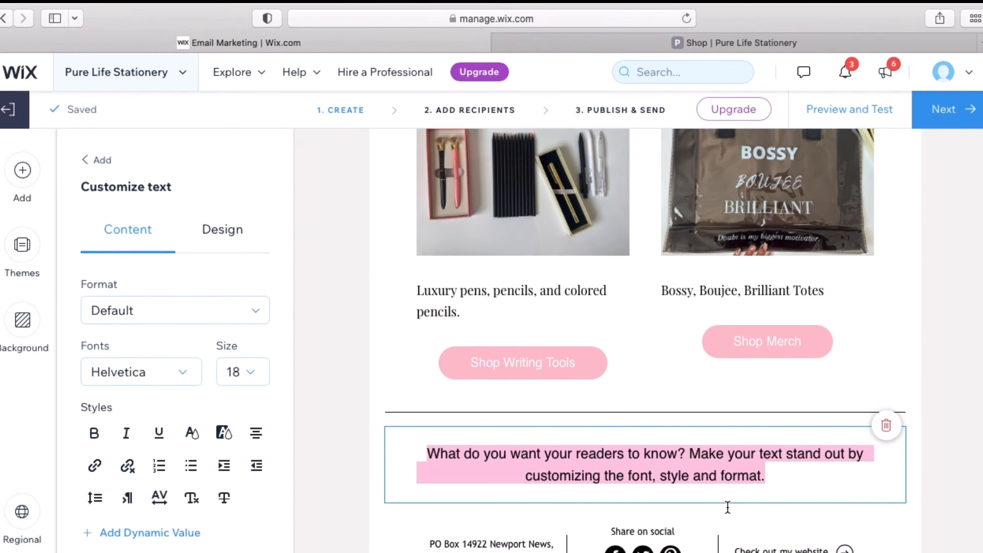
text(How Man)
key(BackSpace)
key(BackSpace)
key(BackSpace)
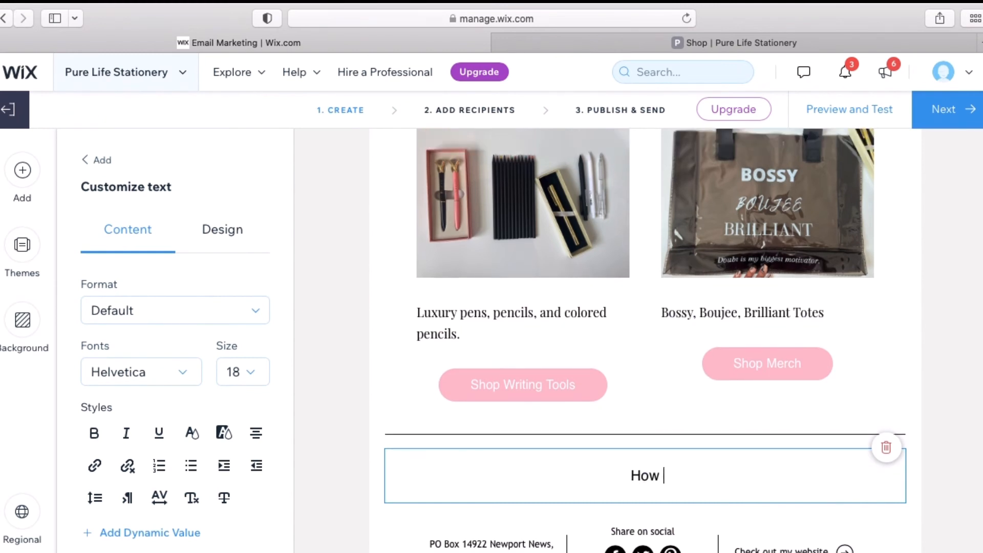
key(BackSpace)
text(Have you)
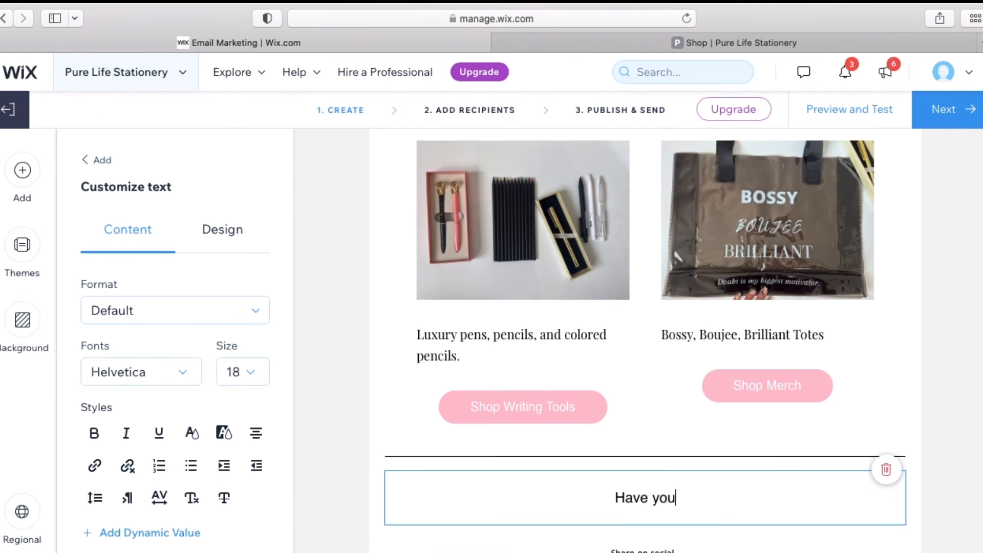
text( been eyeing our)
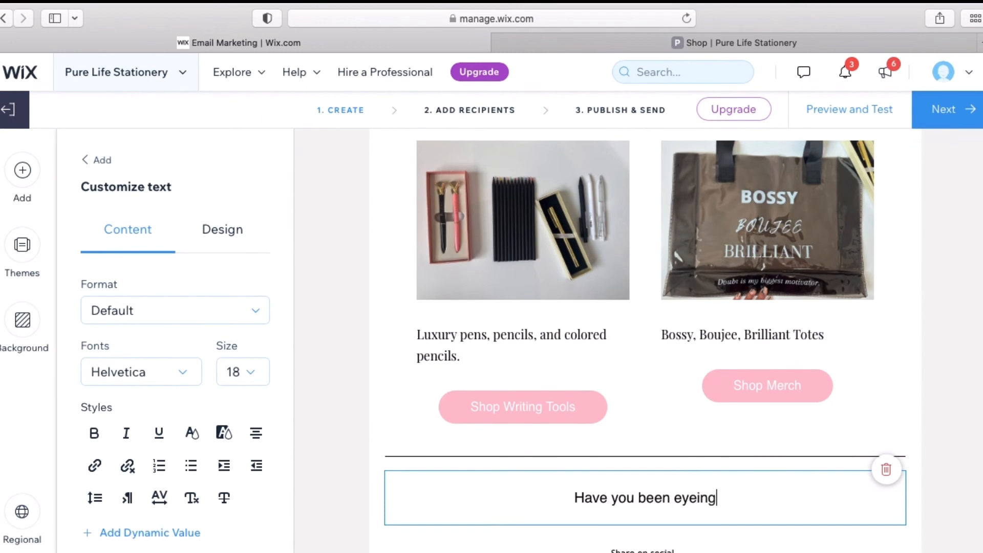
text(V)
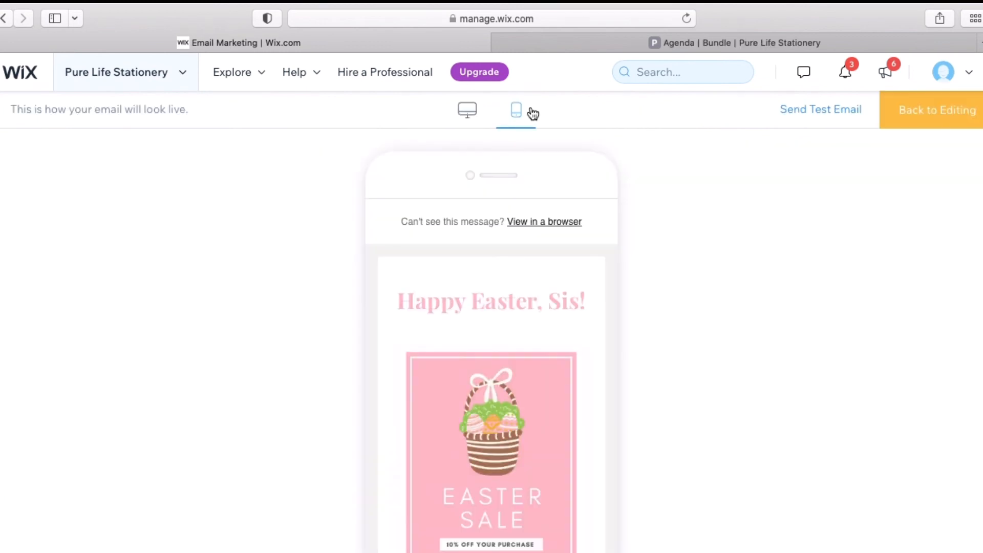
Scroll through the email's mobile preview down to the footer
scroll(561, 382, down, 5)
scroll(561, 381, down, 3)
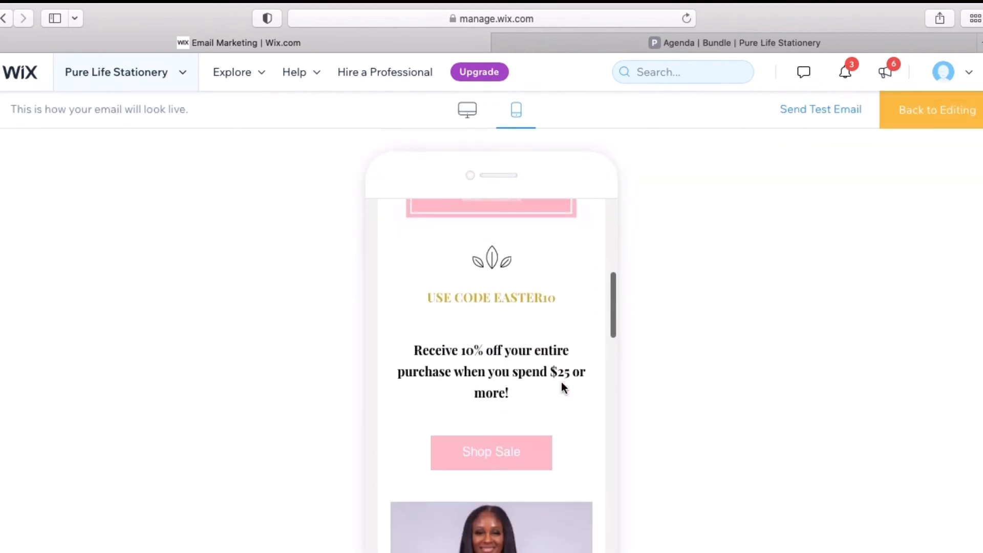
scroll(561, 382, down, 2)
scroll(561, 382, down, 6)
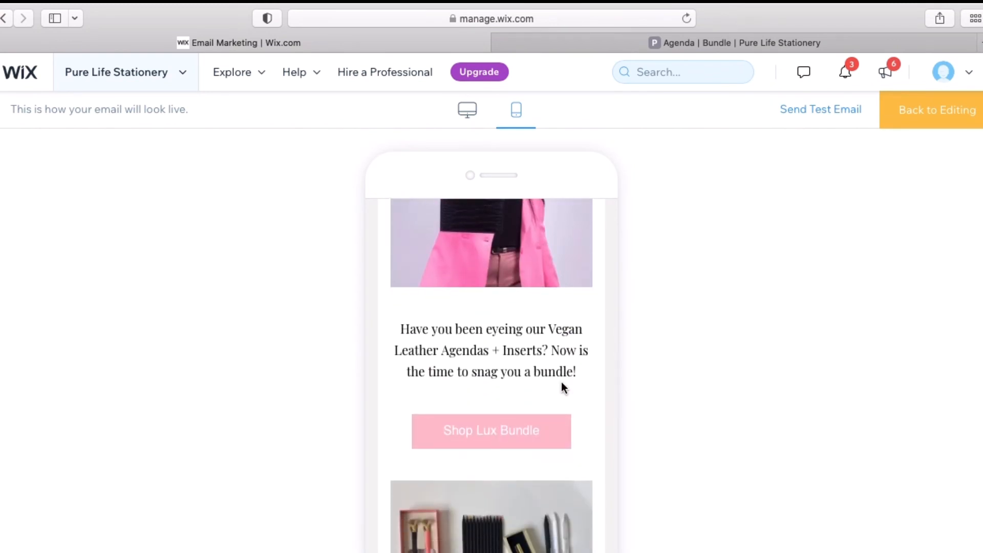
scroll(561, 382, down, 5)
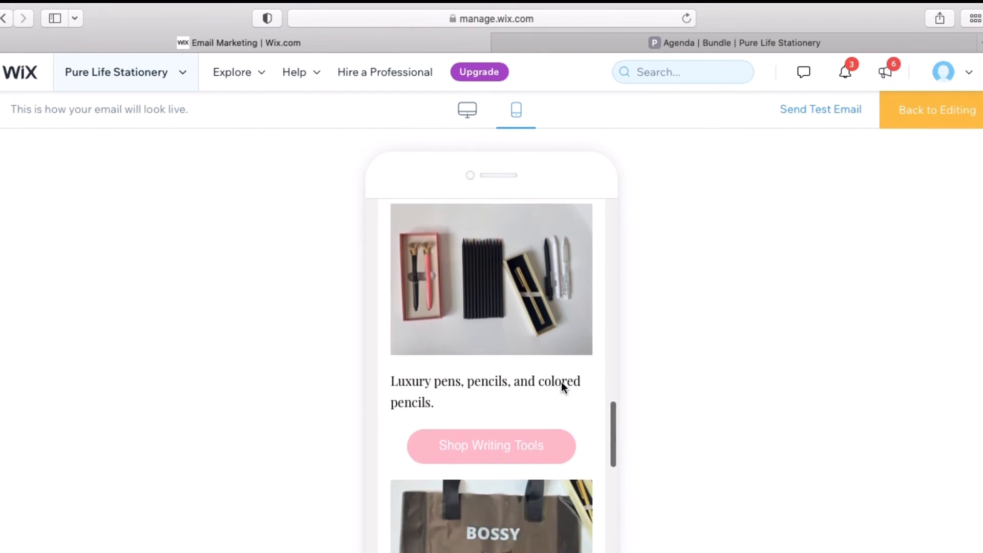
scroll(561, 382, down, 6)
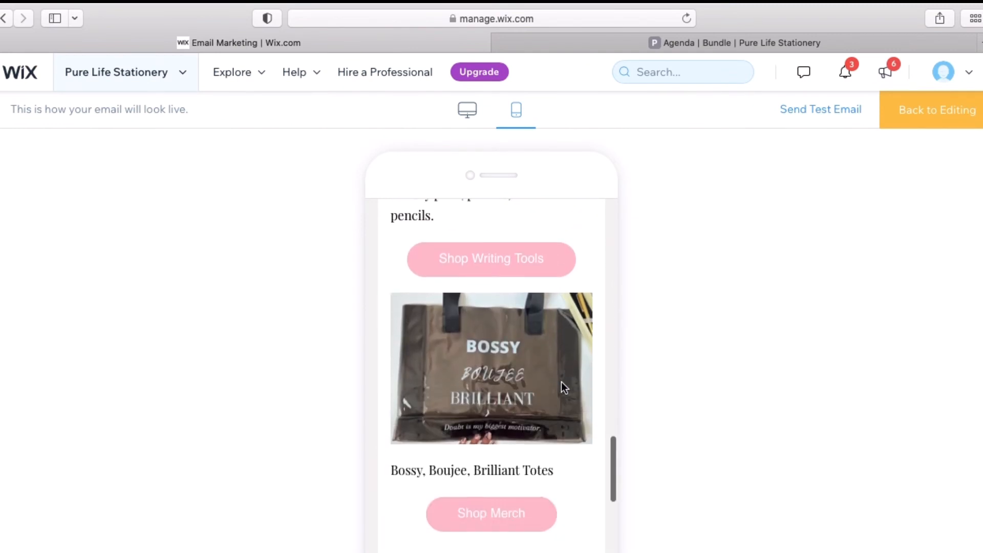
scroll(562, 382, down, 4)
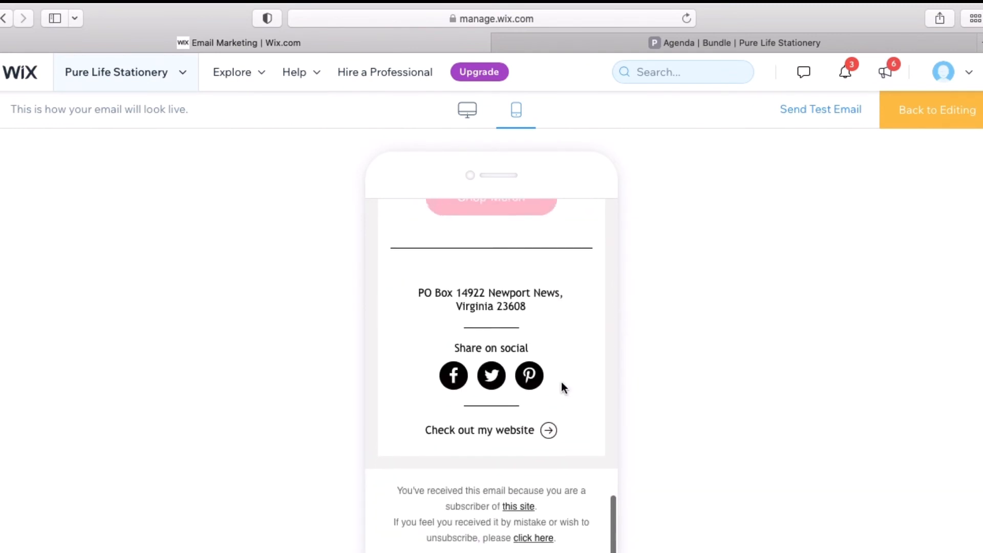
scroll(561, 382, up, 20)
Send another test copy of the email to your own address
click(823, 115)
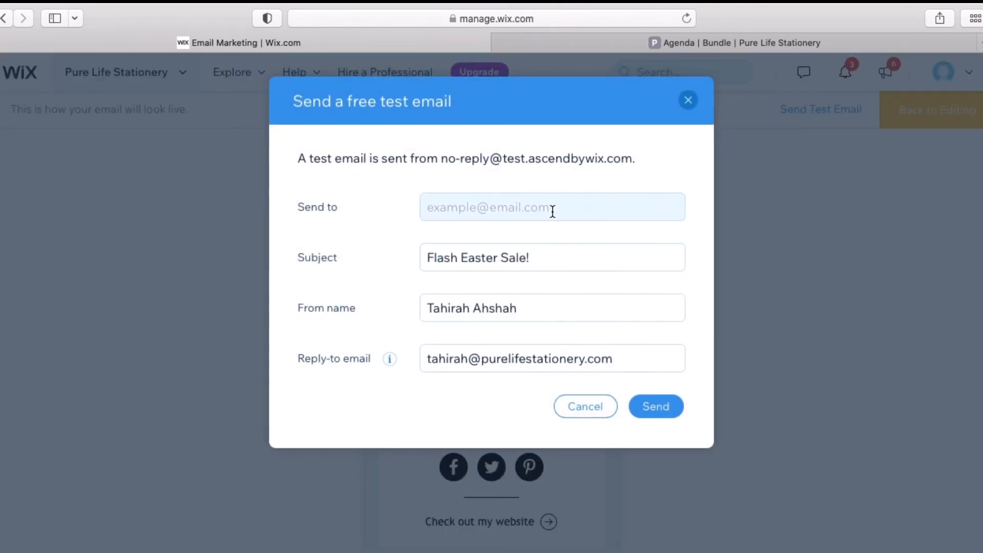
click(552, 211)
text(T)
key(BackSpace)
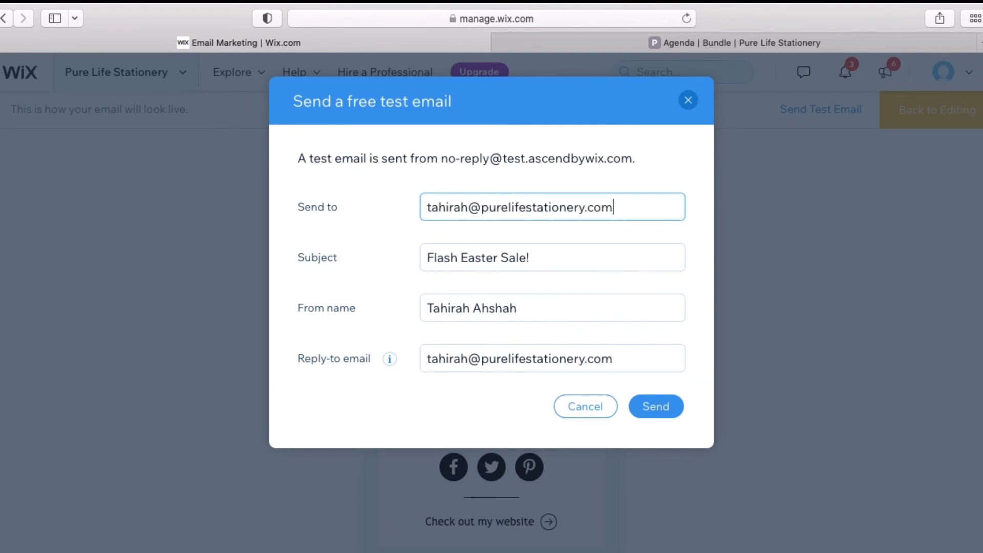
click(671, 409)
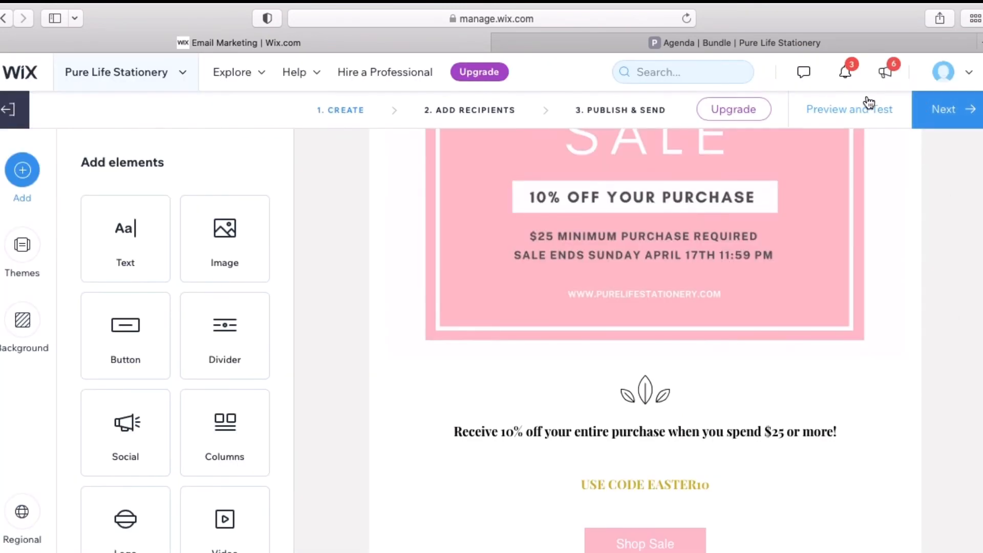
Select All contacts (153) as recipients for the Flash Easter Sale campaign and continue
click(934, 118)
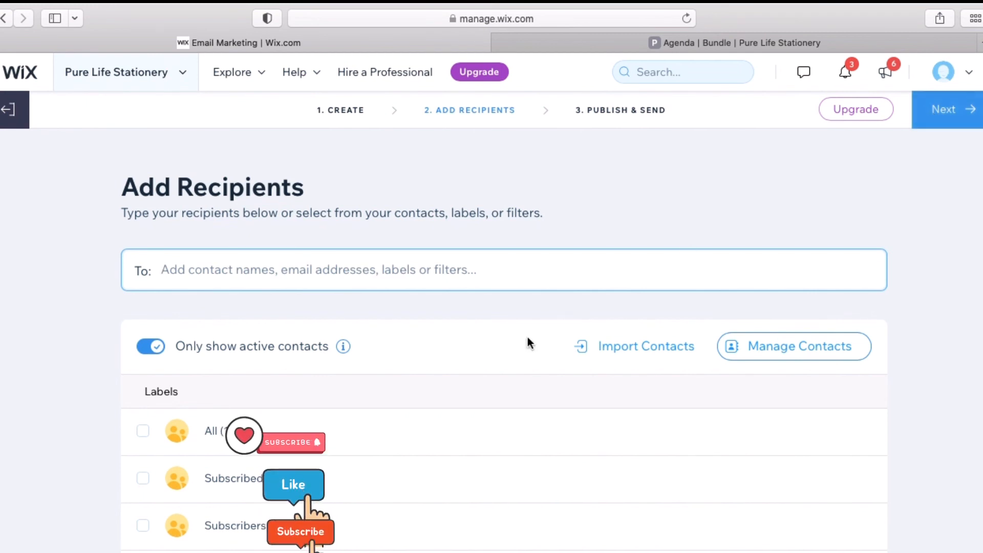
click(144, 433)
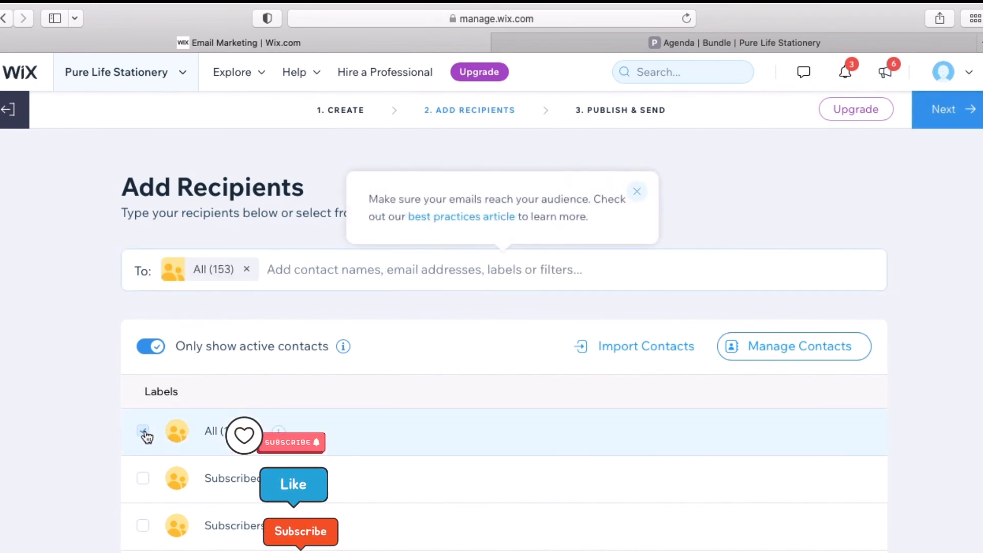
click(945, 111)
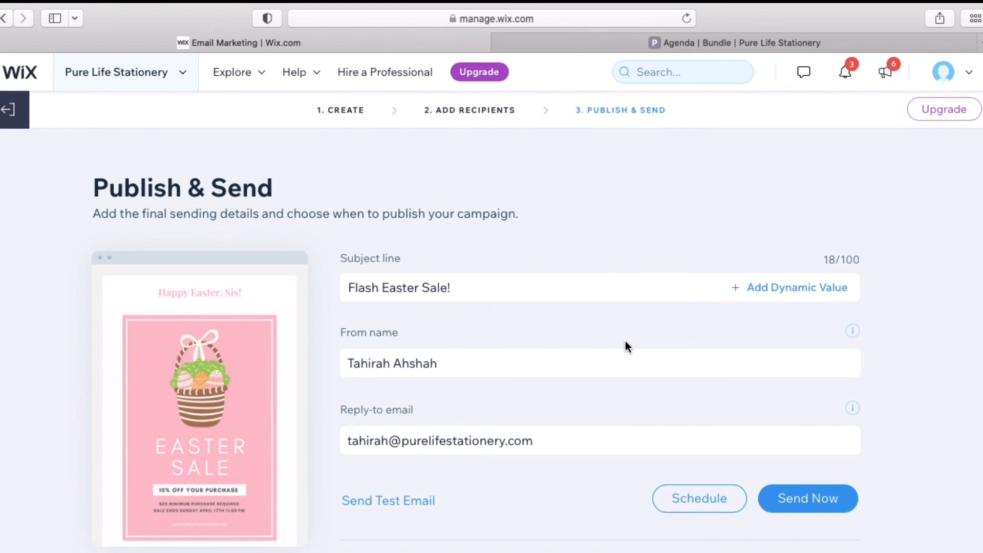
Schedule 'Flash Easter Sale!' for April 15, 2022 at 10:05 AM
click(675, 505)
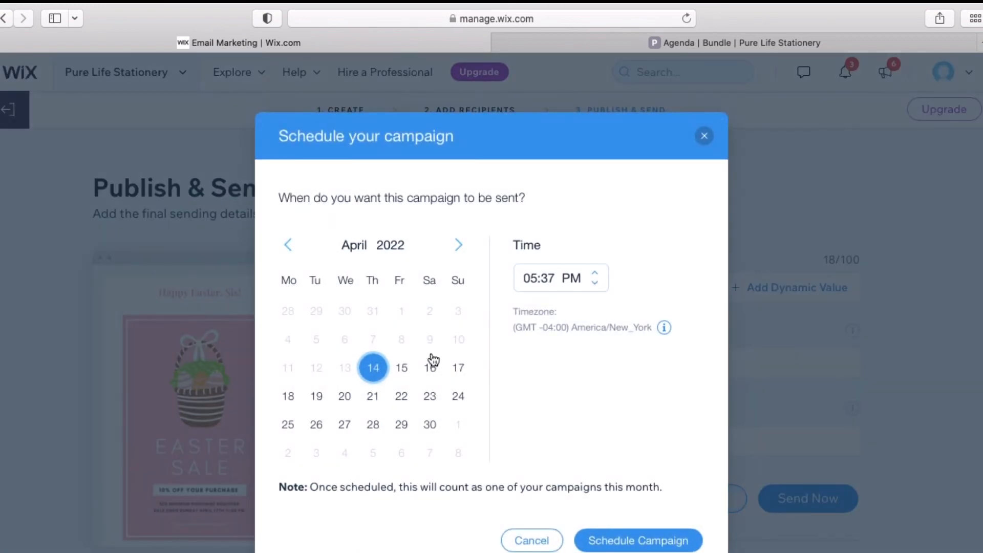
click(403, 374)
click(541, 270)
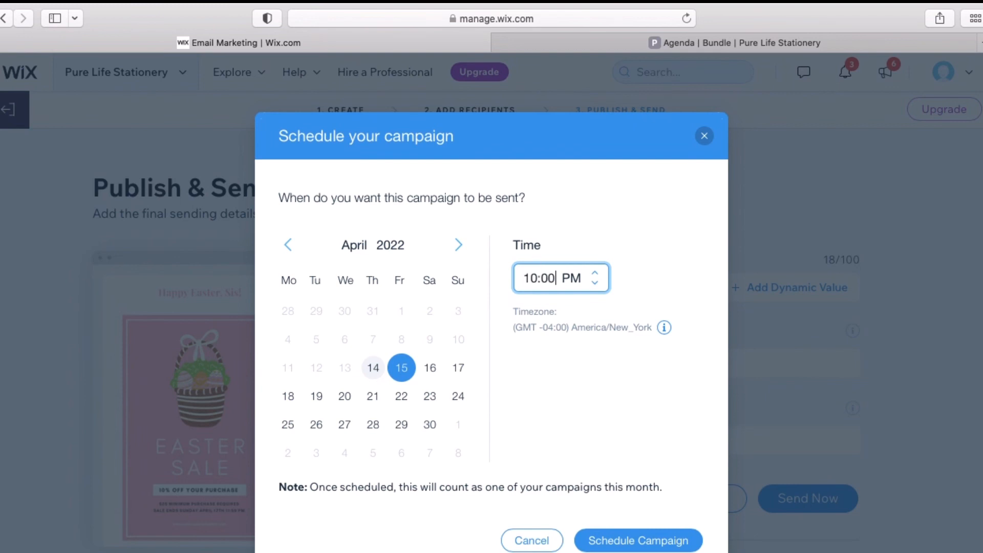
click(571, 277)
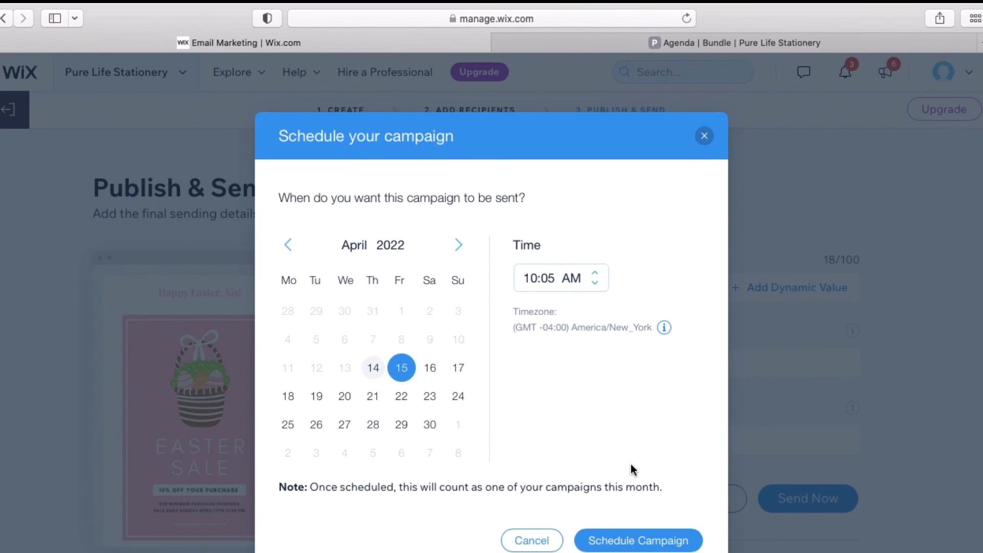
click(631, 535)
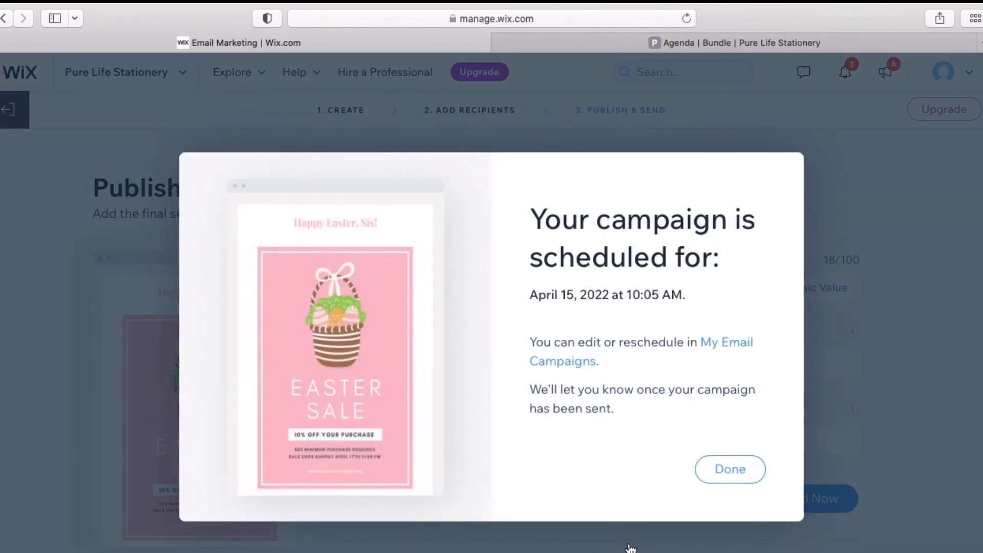
click(745, 469)
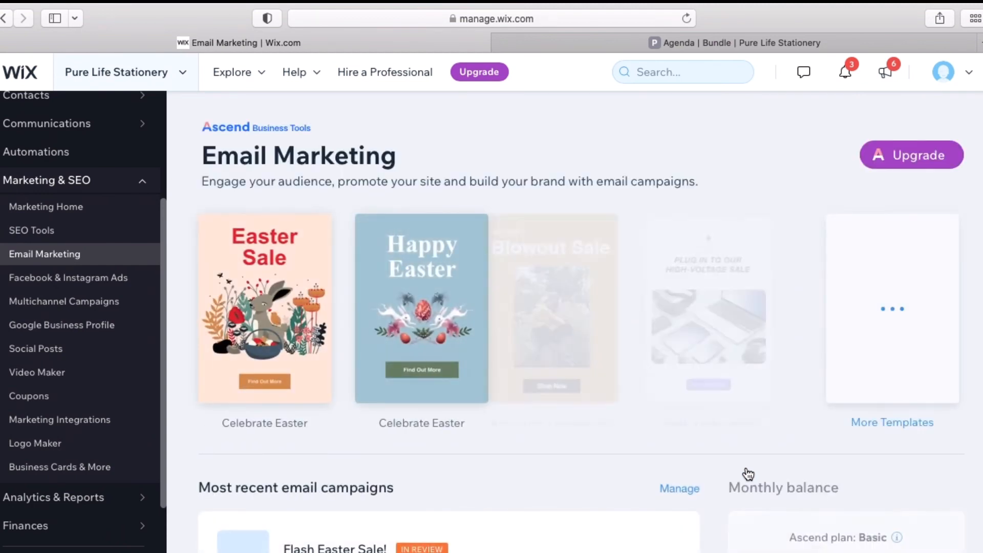
Delete the 'Happy Easter, Sis!' draft from the campaigns list
scroll(654, 533, down, 5)
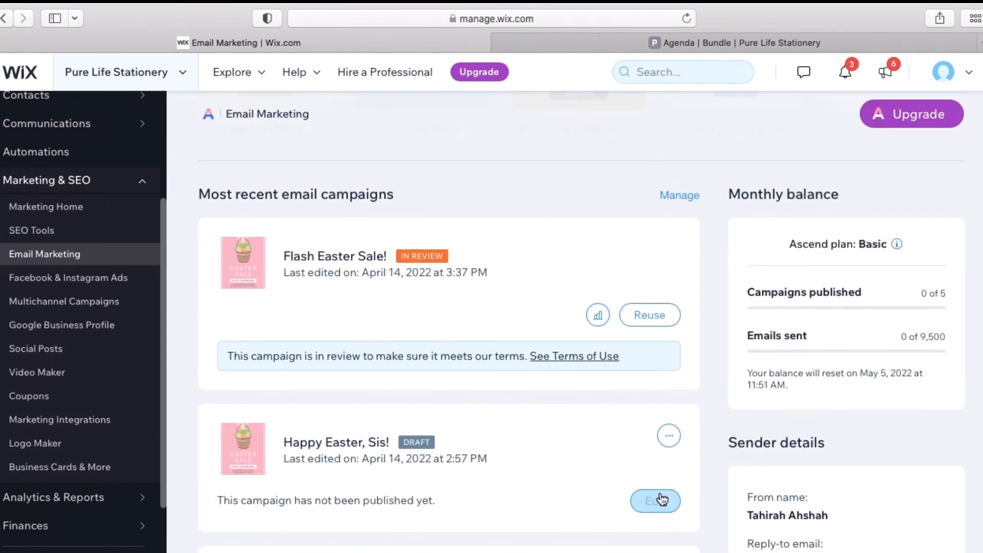
click(669, 437)
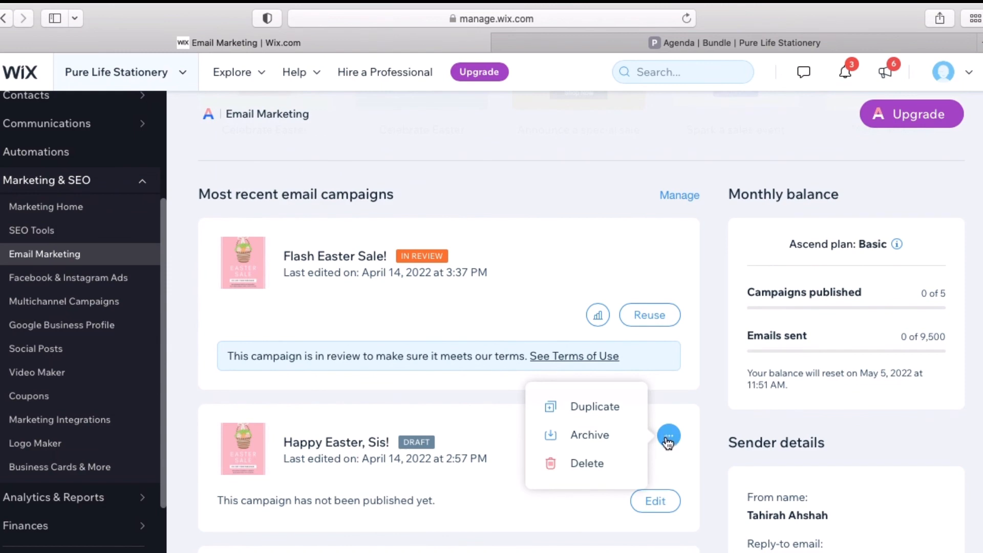
click(604, 468)
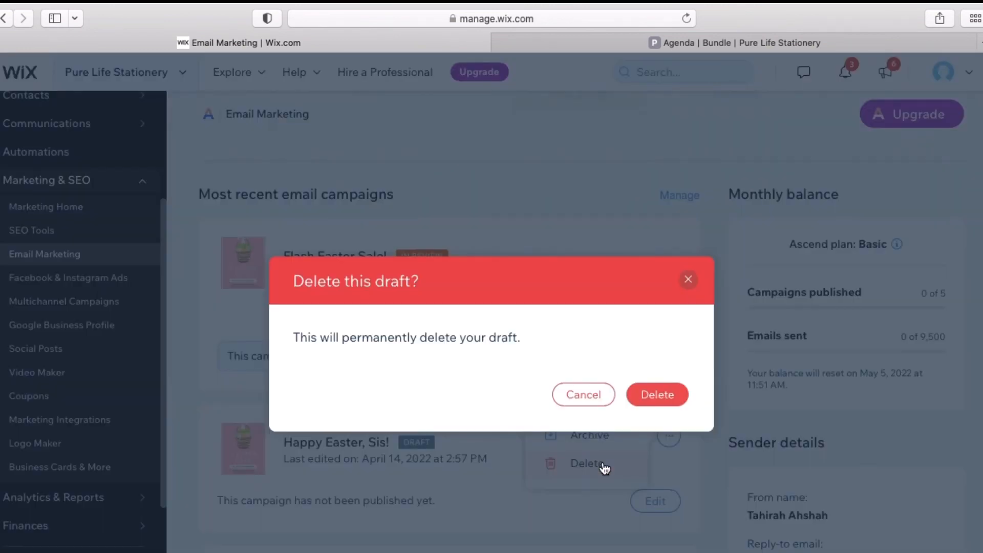
click(644, 402)
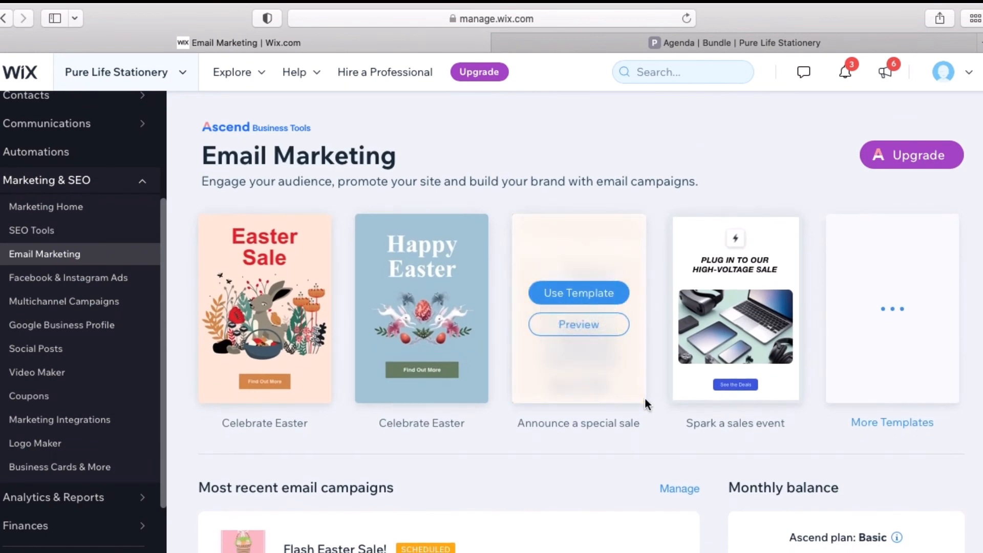
mouse_move(668, 8)
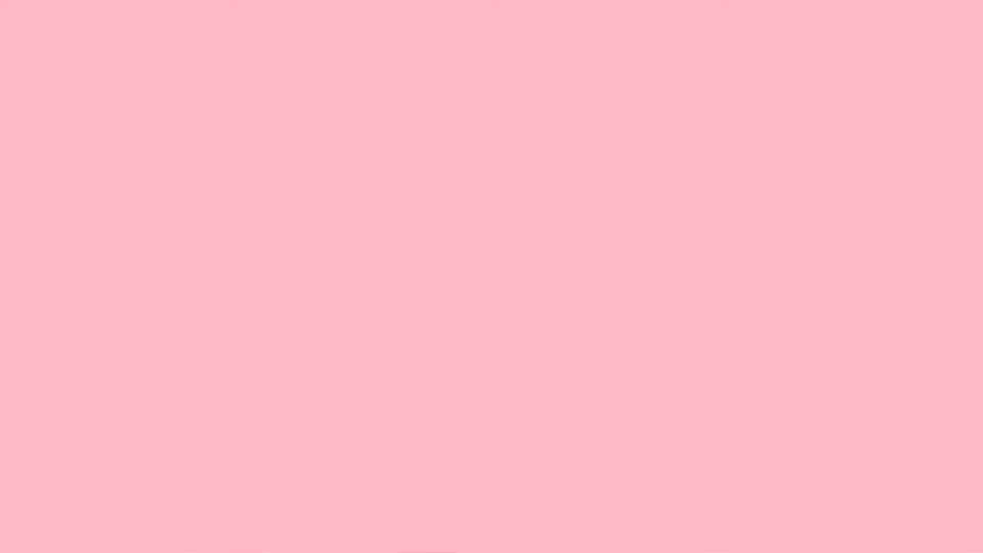